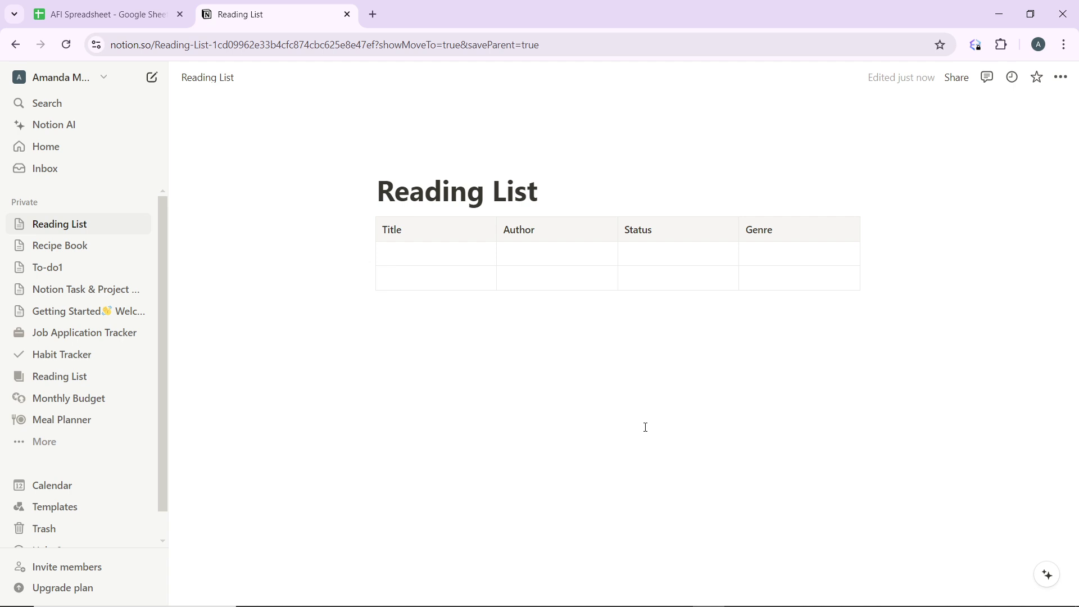
- Create a new blank page titled 'Business Goals and Projects'
{"action": "left_click", "coordinate": [154, 80]}
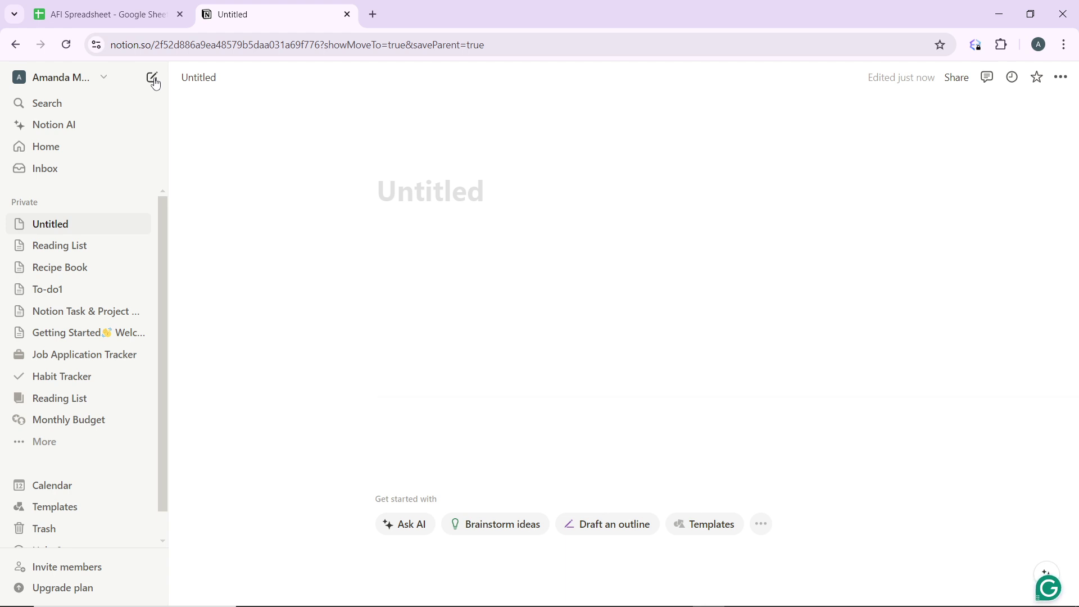
{"action": "type", "text": "Busi"}
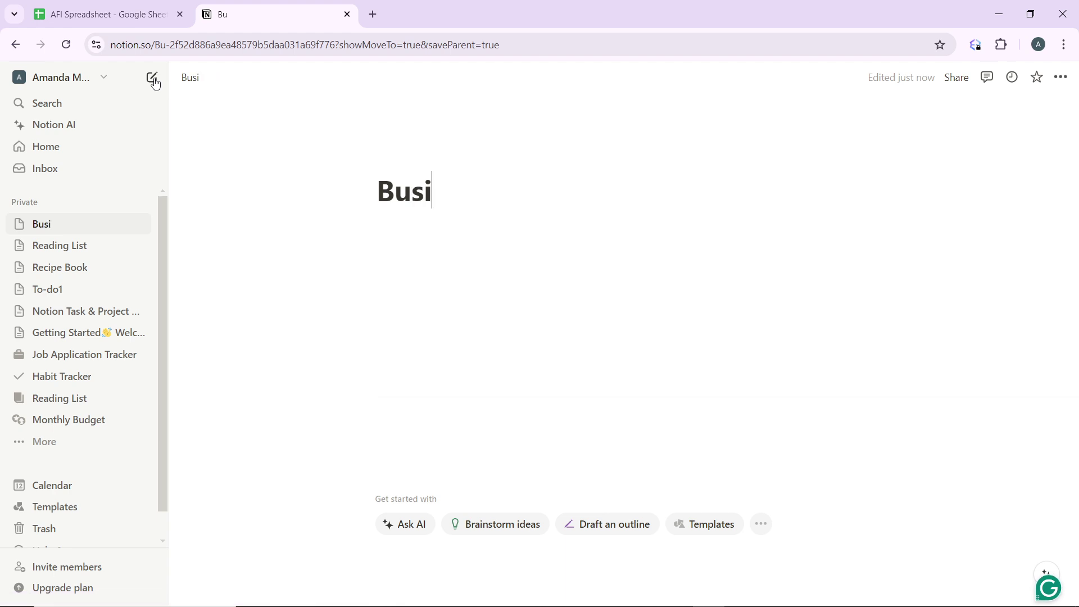
{"action": "type", "text": "ness "}
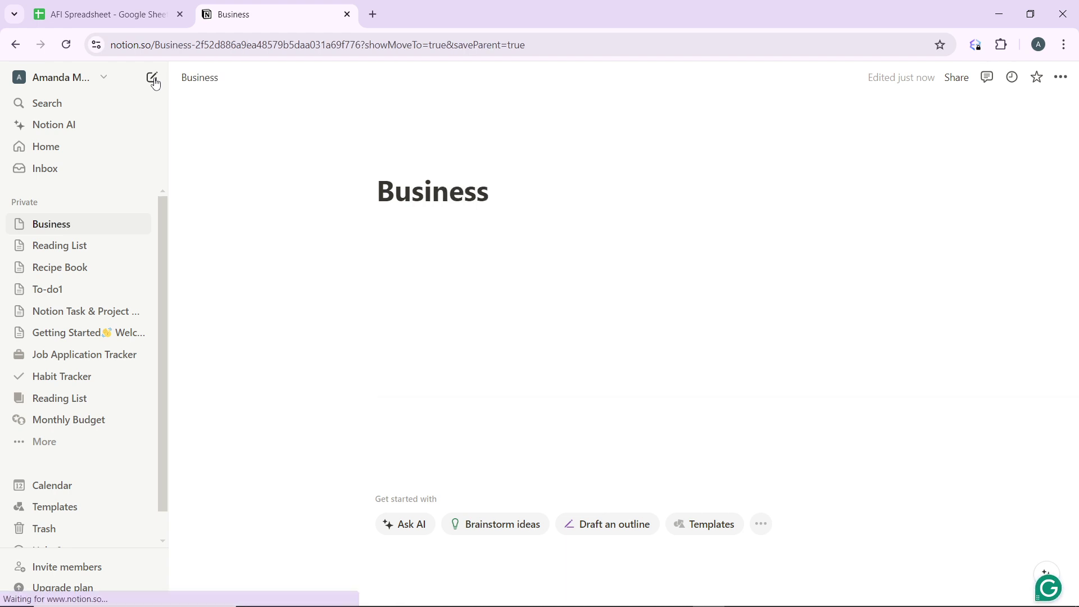
{"action": "type", "text": "Goa"}
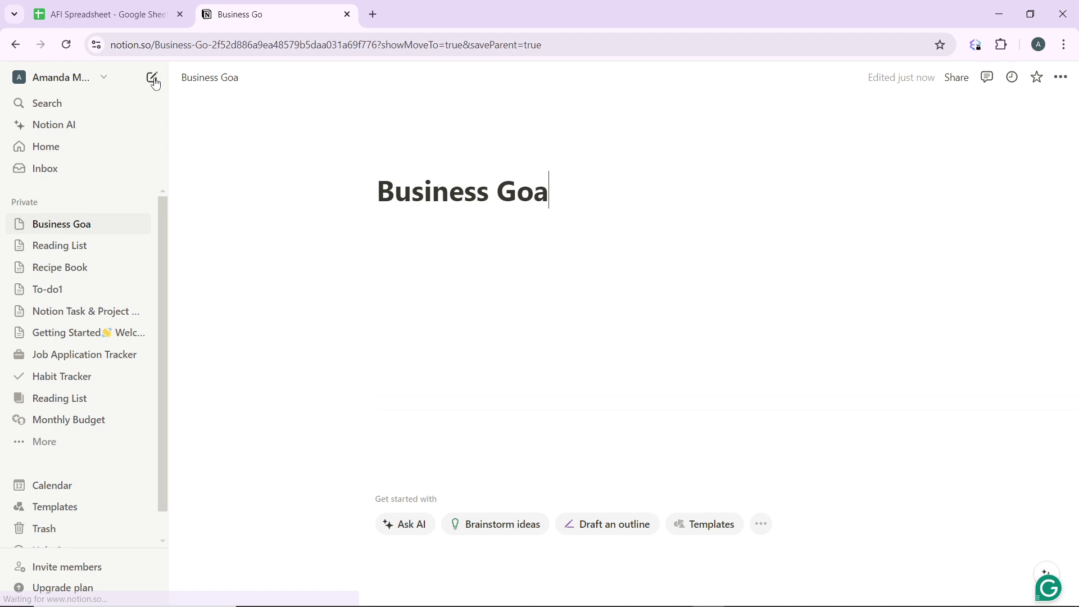
{"action": "type", "text": "ls "}
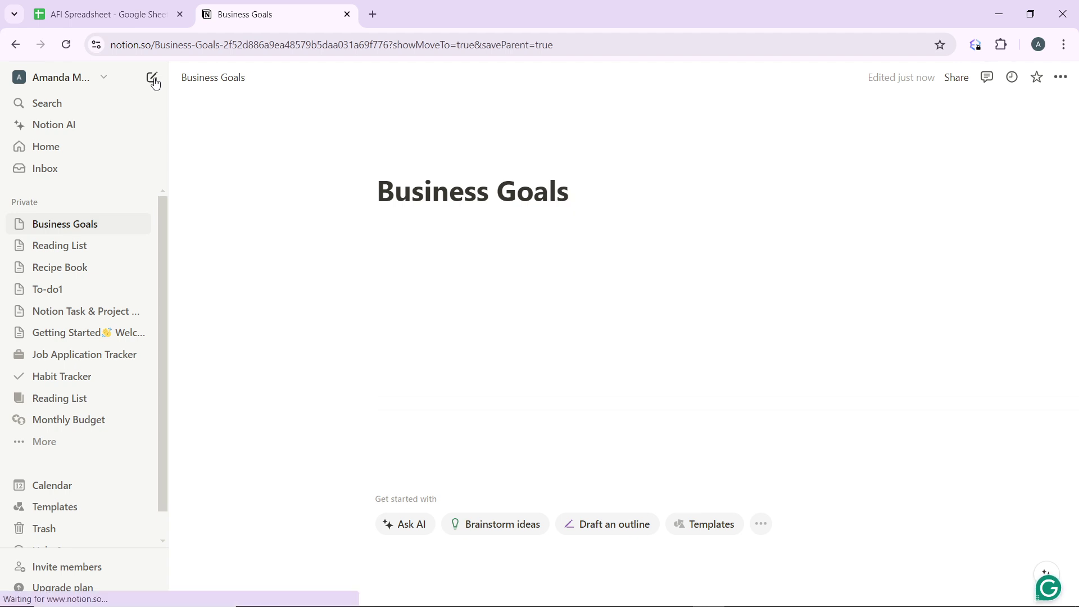
{"action": "type", "text": "an"}
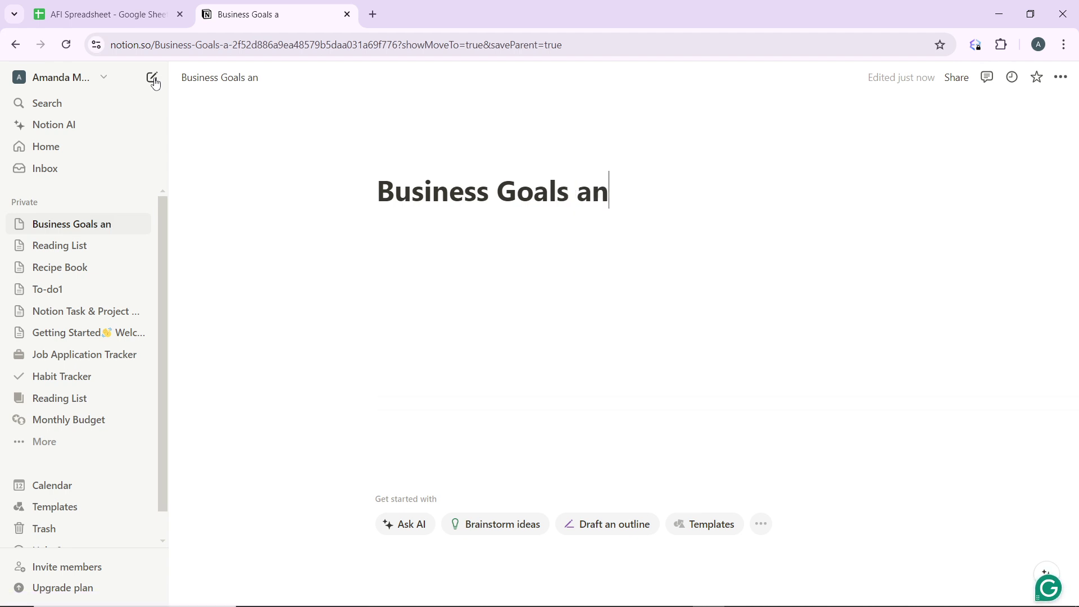
{"action": "type", "text": "d P"}
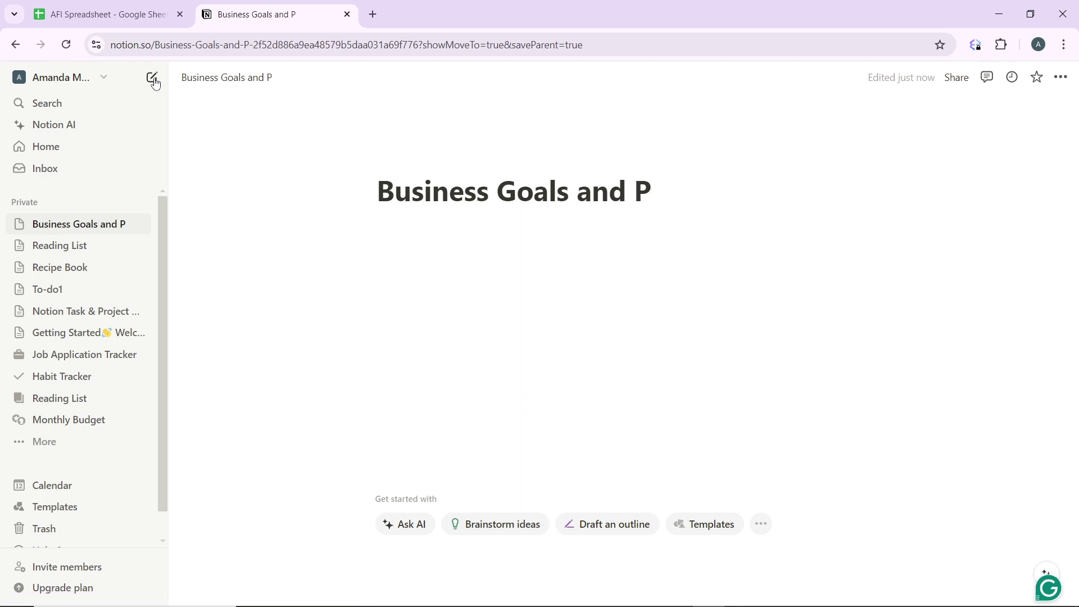
{"action": "type", "text": "rojec"}
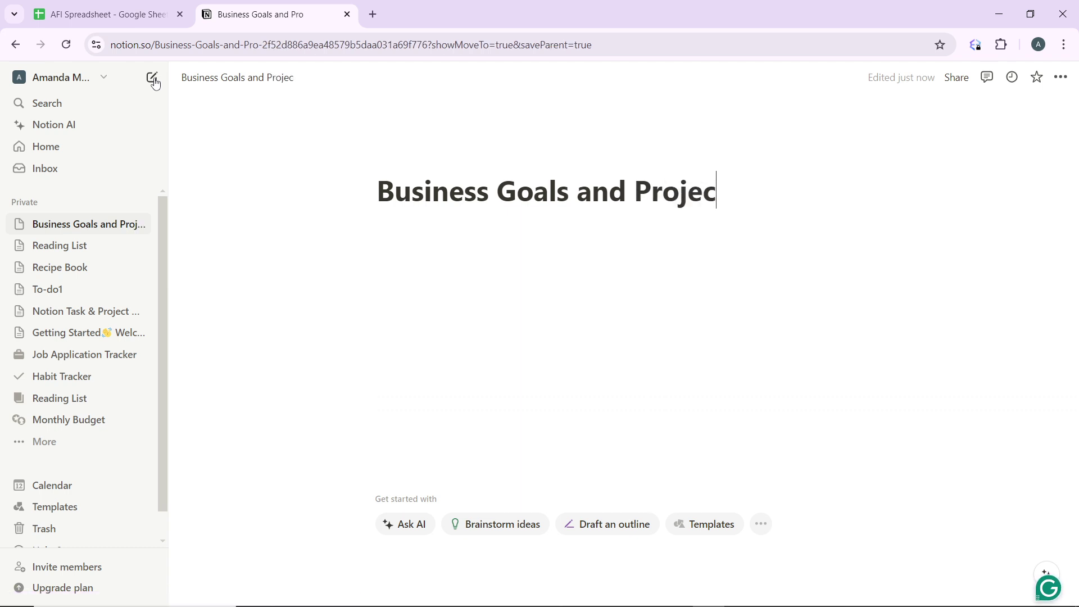
{"action": "type", "text": "ts"}
- Insert a simple Table block below the title using the /table command
{"action": "key", "text": "Return"}
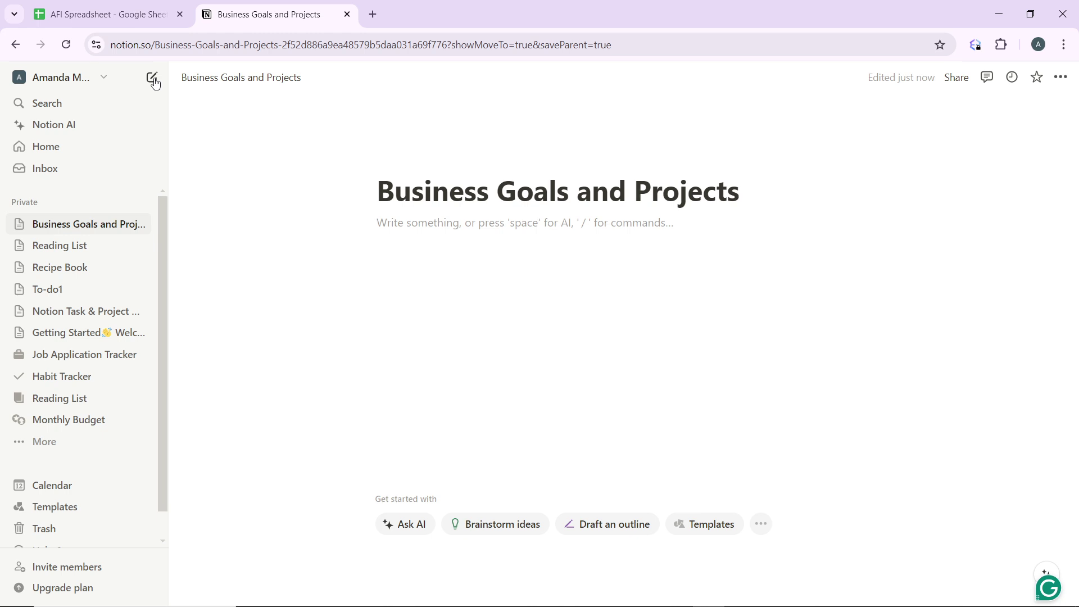
{"action": "type", "text": "/"}
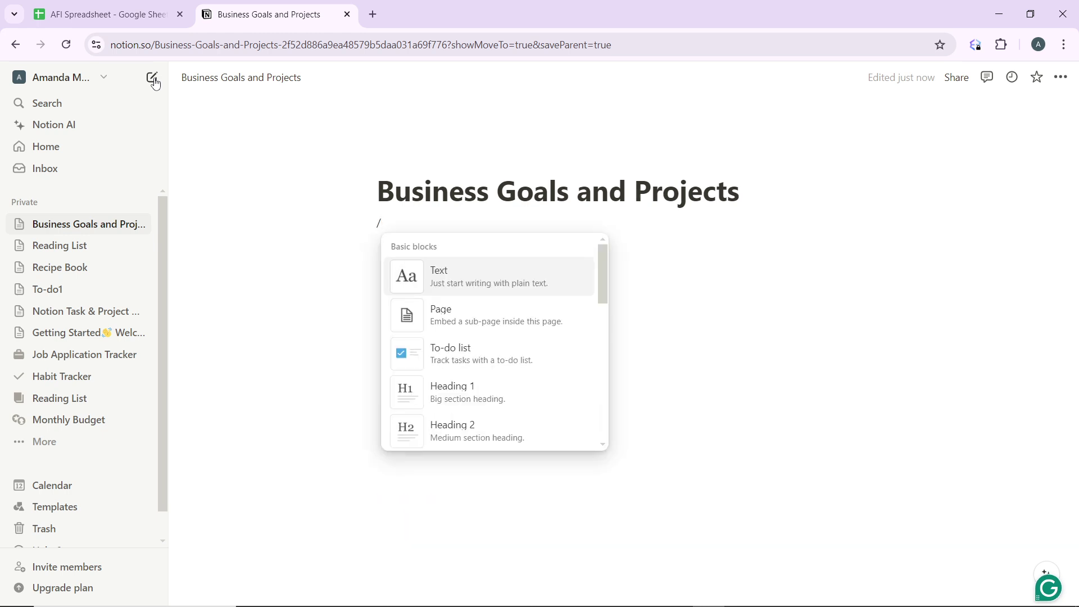
{"action": "type", "text": "t"}
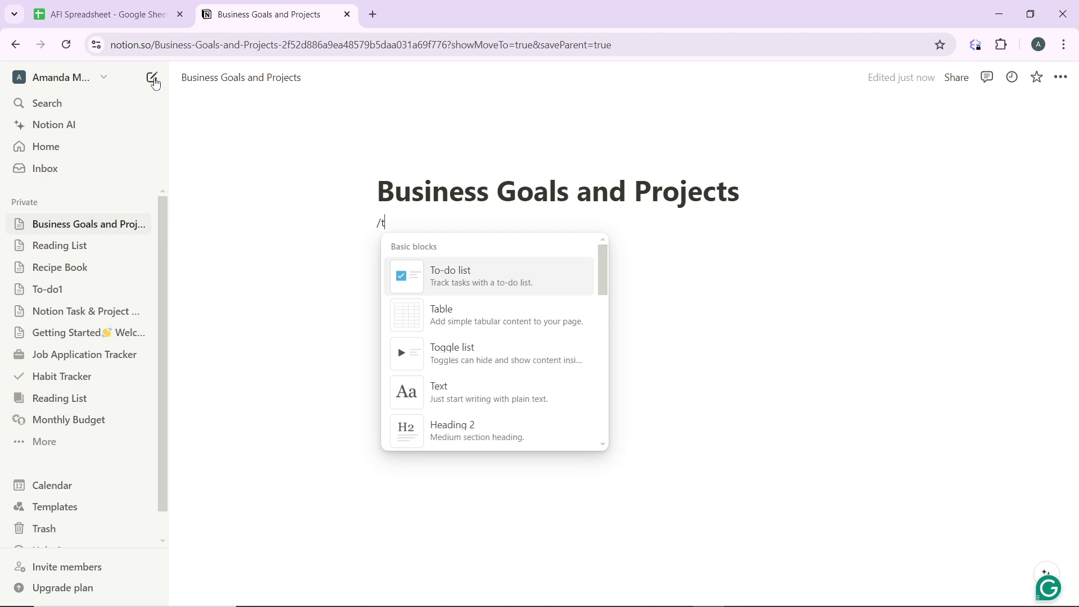
{"action": "type", "text": "able"}
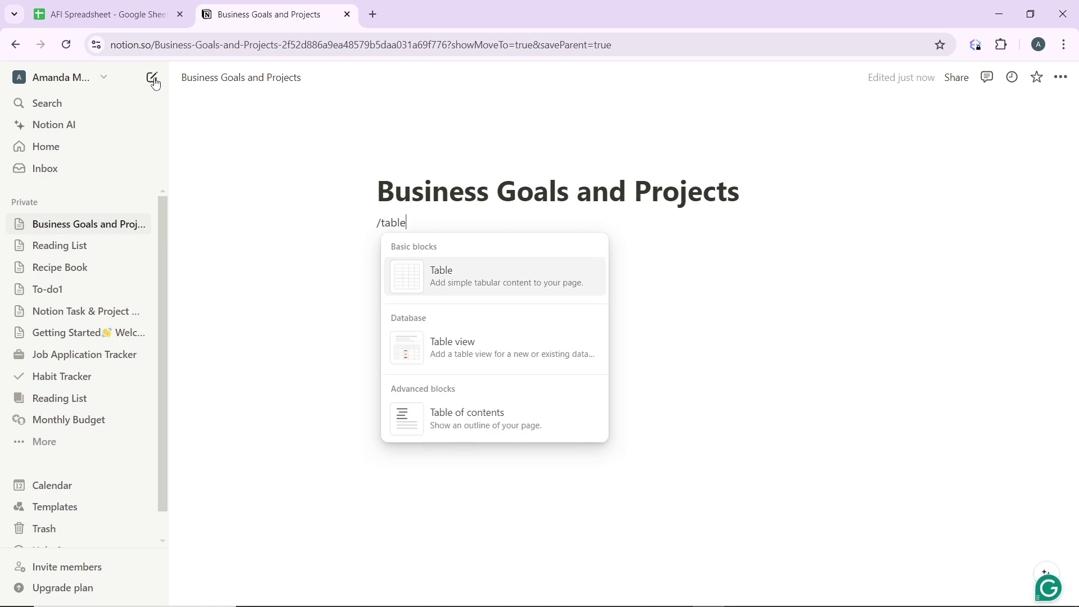
{"action": "mouse_move", "coordinate": [469, 288]}
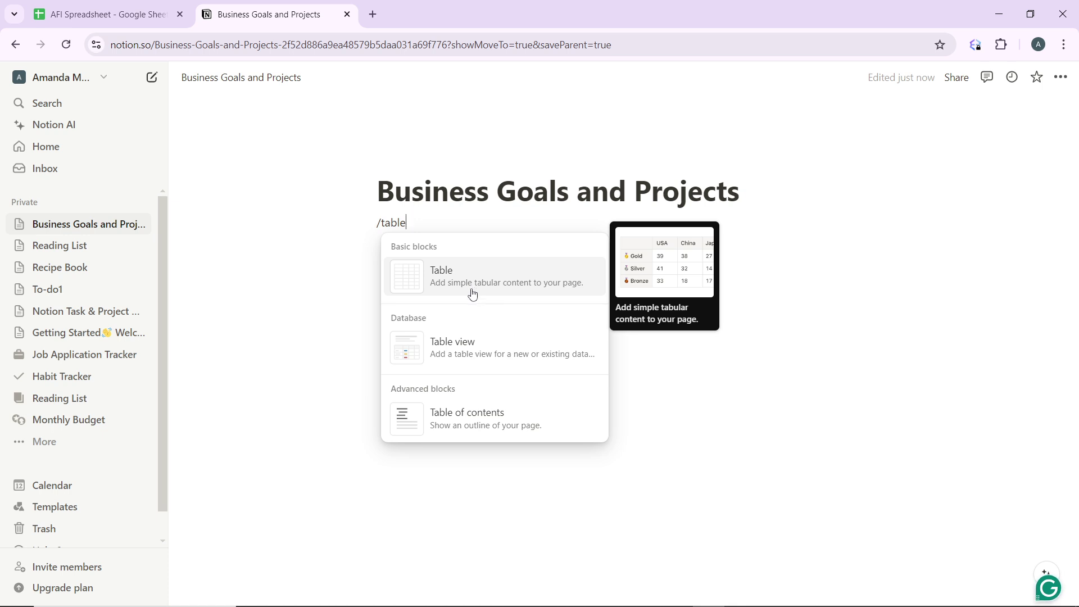
{"action": "left_click", "coordinate": [500, 283]}
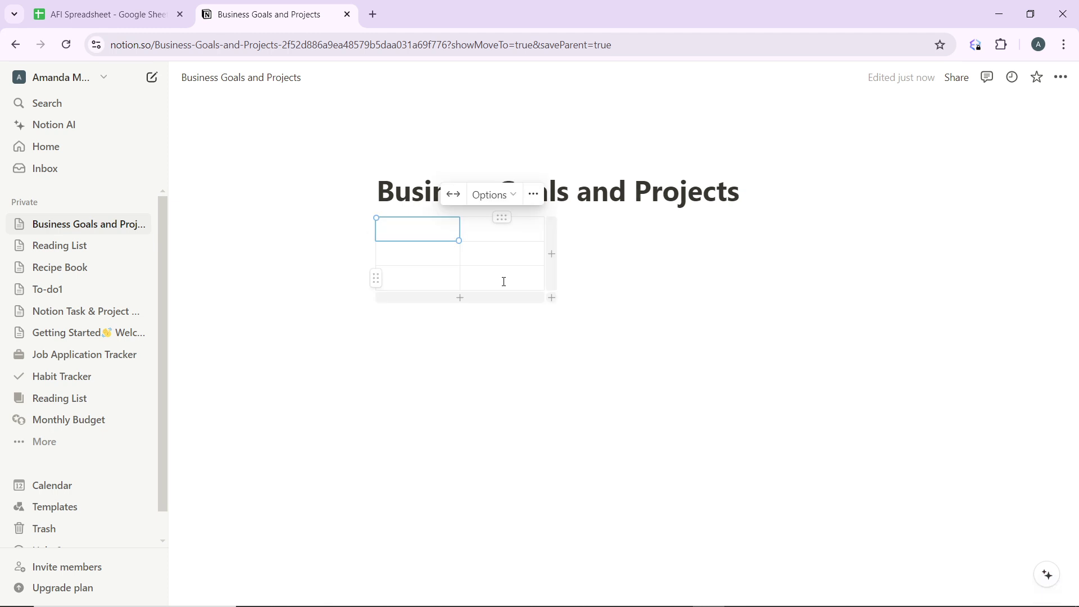
- Widen the table and label the first three headers Goal, Description and Due Date
{"action": "left_click", "coordinate": [453, 196]}
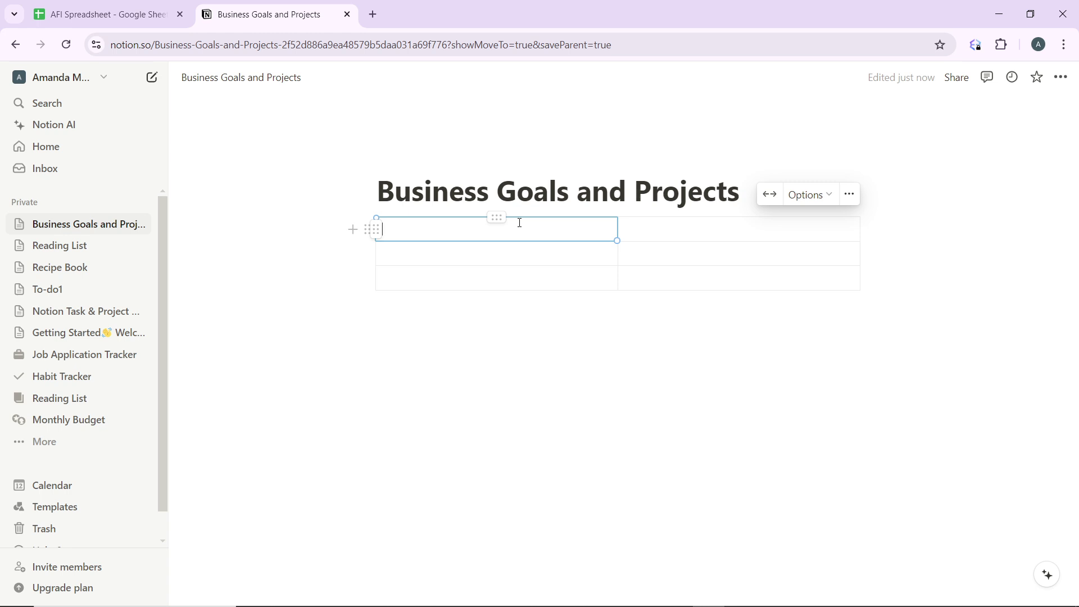
{"action": "type", "text": "Go"}
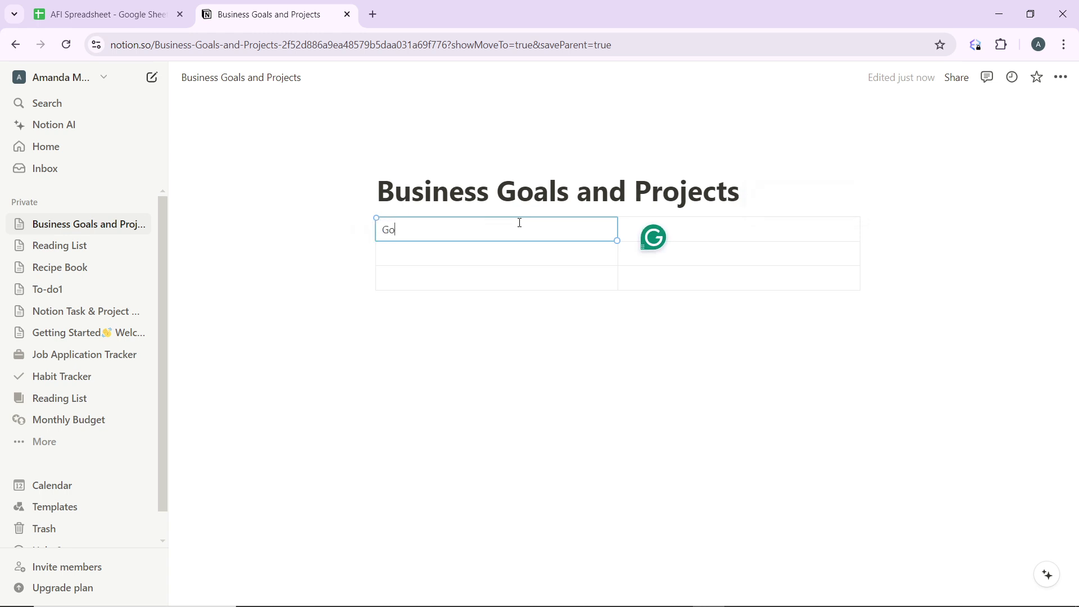
{"action": "type", "text": "al"}
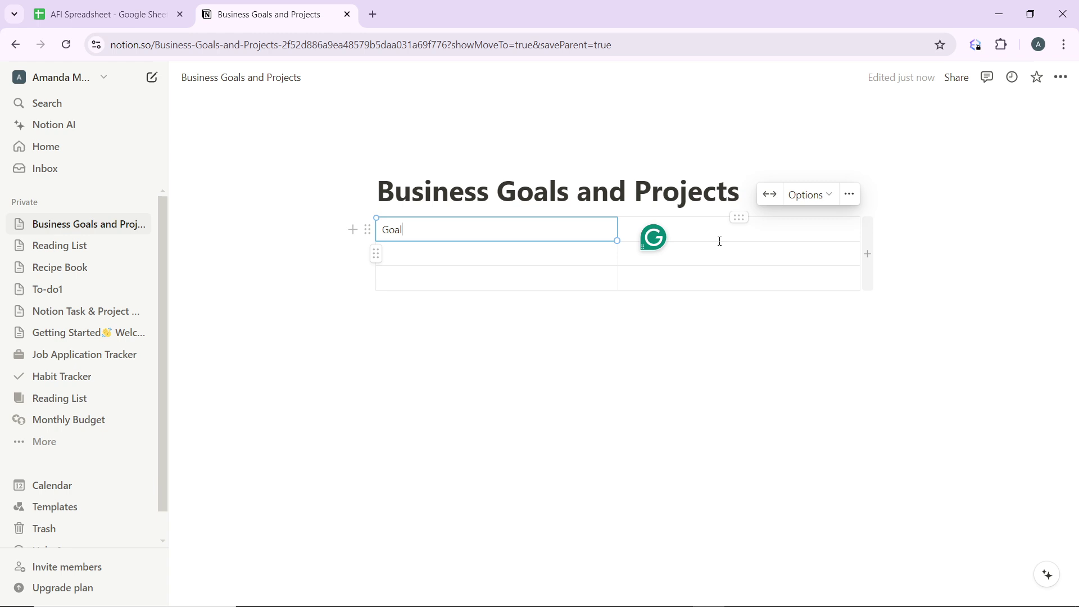
{"action": "left_click", "coordinate": [719, 235]}
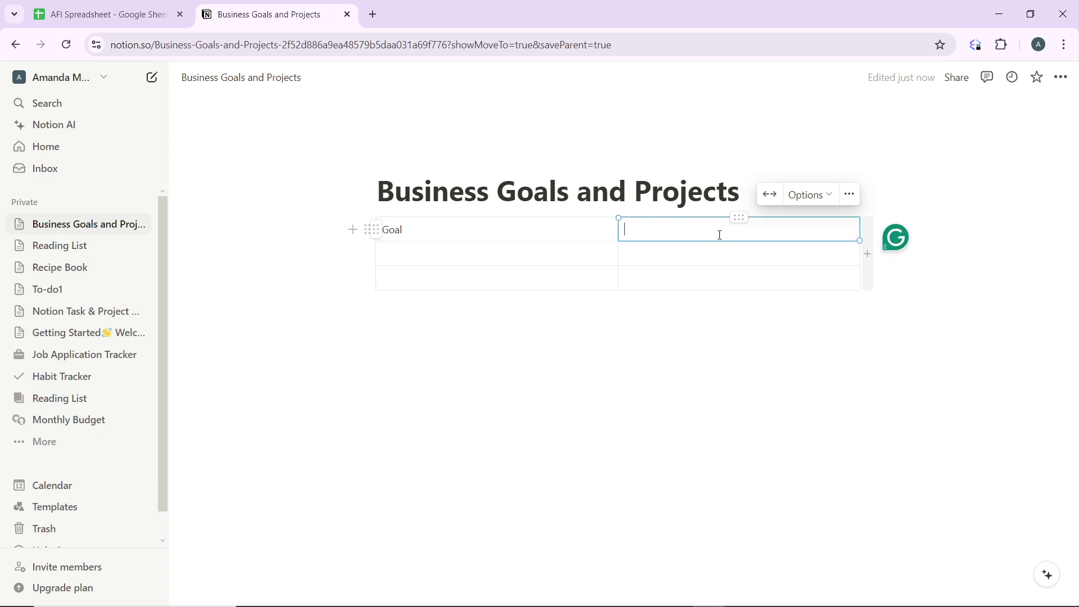
{"action": "type", "text": "De"}
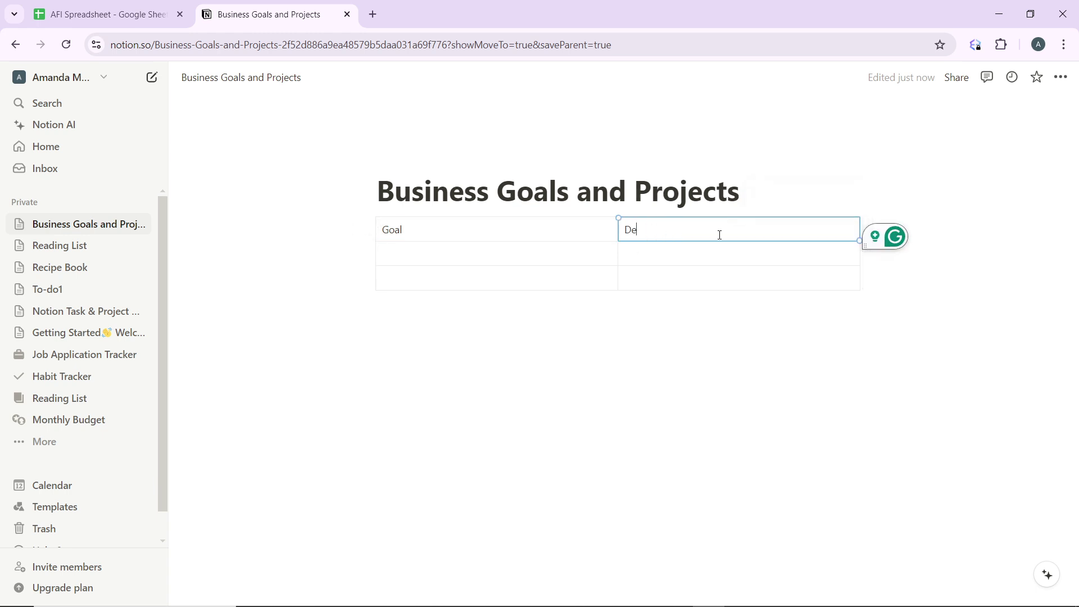
{"action": "type", "text": "scr"}
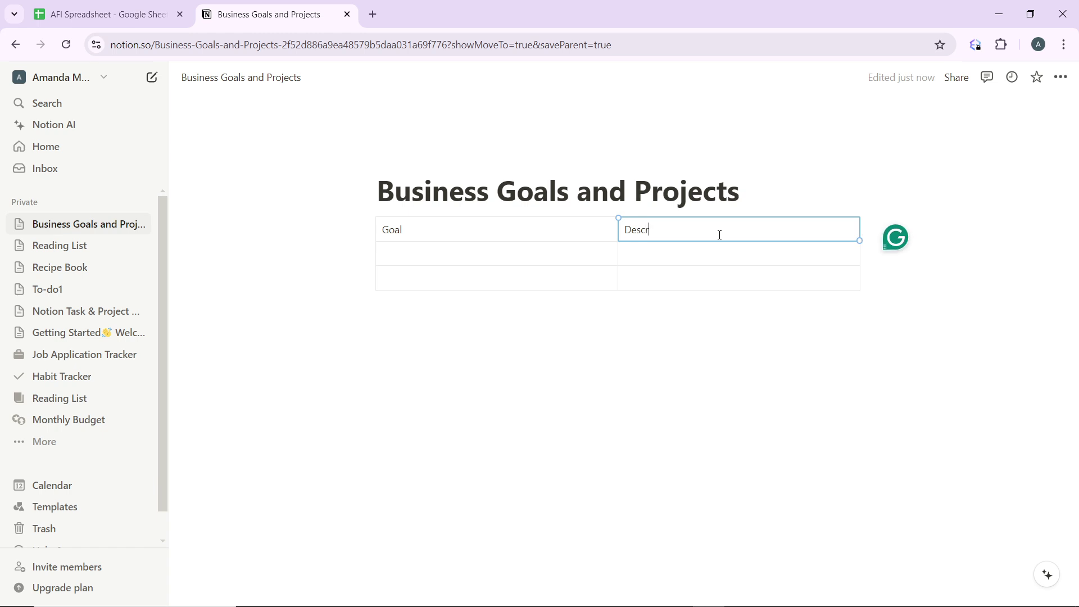
{"action": "type", "text": "iption"}
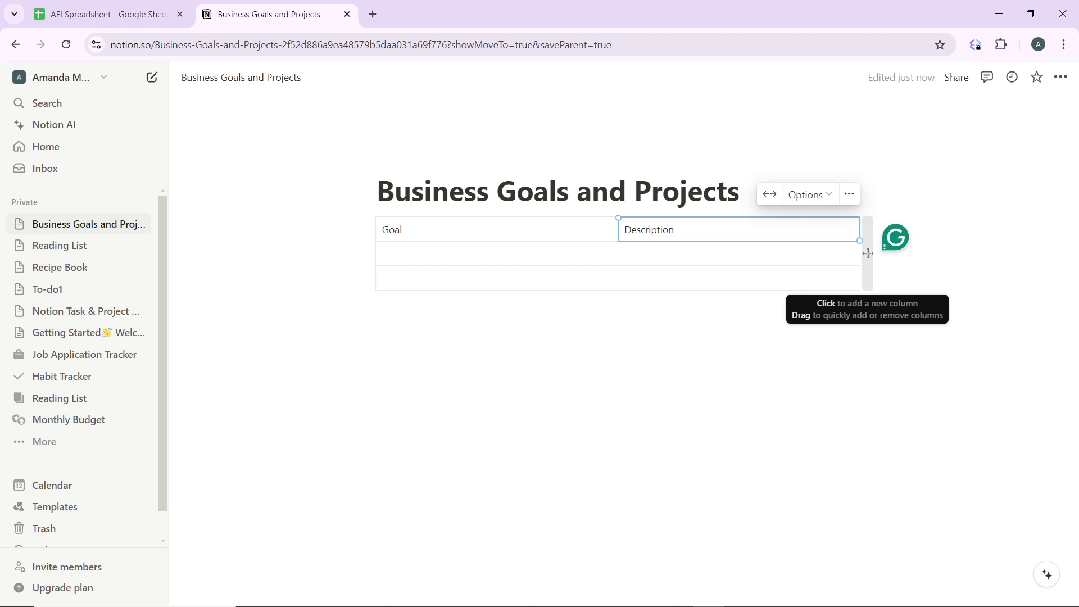
{"action": "left_click_drag", "start_coordinate": [869, 254], "coordinate": [870, 252]}
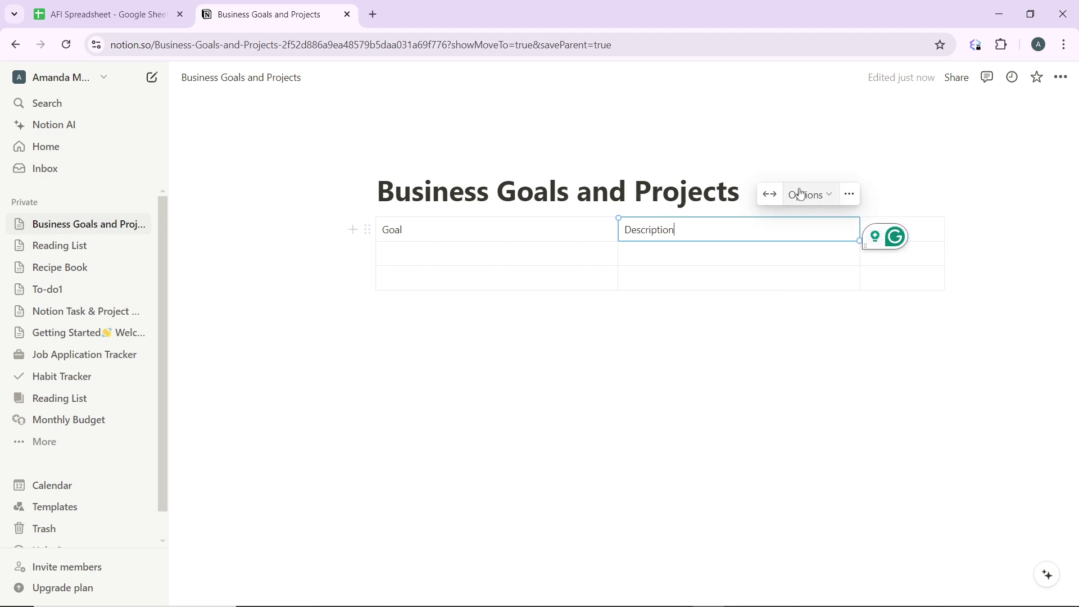
{"action": "left_click", "coordinate": [780, 197]}
{"action": "left_click", "coordinate": [730, 231]}
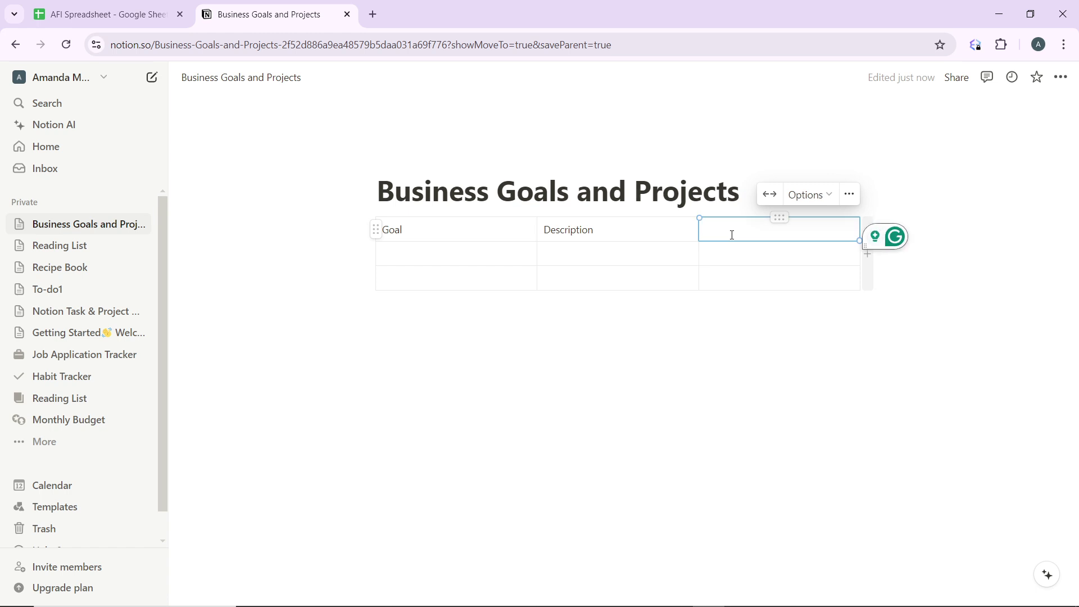
{"action": "type", "text": "D"}
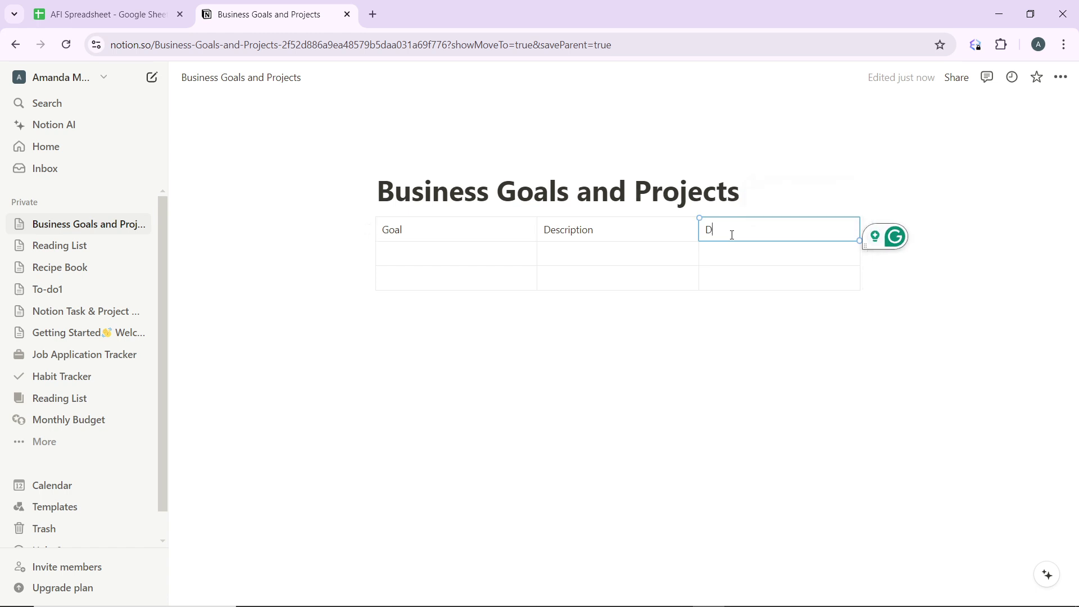
{"action": "type", "text": "ur"}
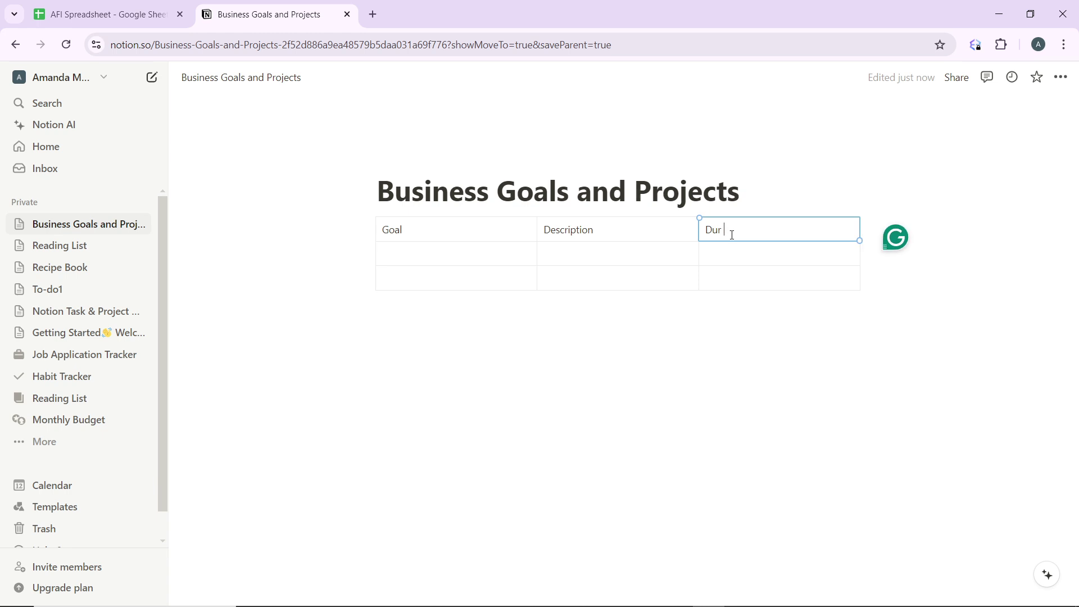
{"action": "key", "text": "BackSpace"}
{"action": "type", "text": "e Date"}
- Add two more columns headed Status and Priority, keeping the table at page width
{"action": "left_click_drag", "start_coordinate": [868, 257], "coordinate": [868, 258]}
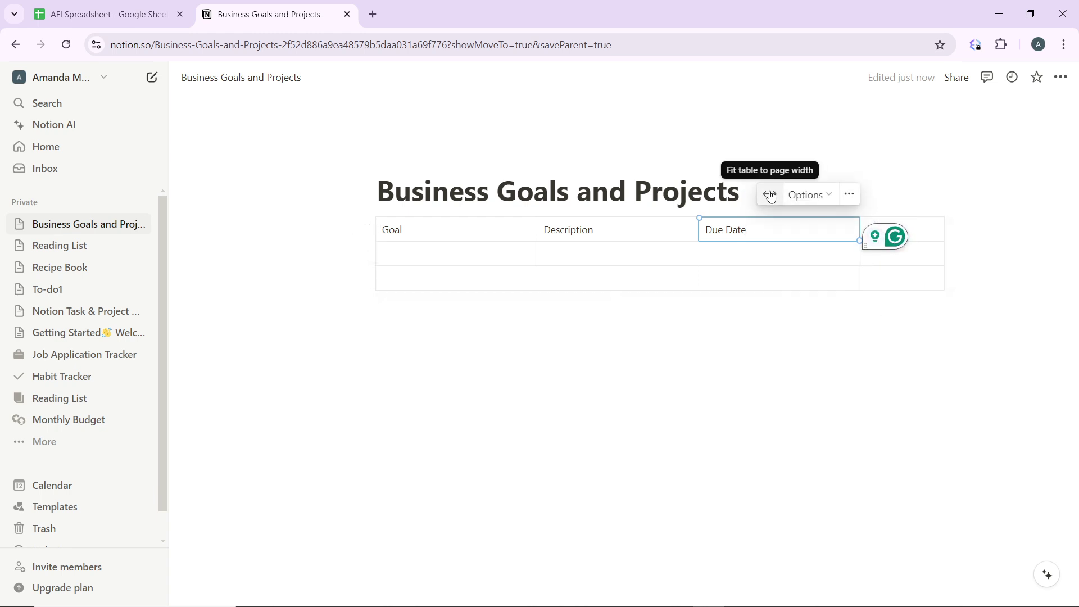
{"action": "left_click", "coordinate": [930, 233]}
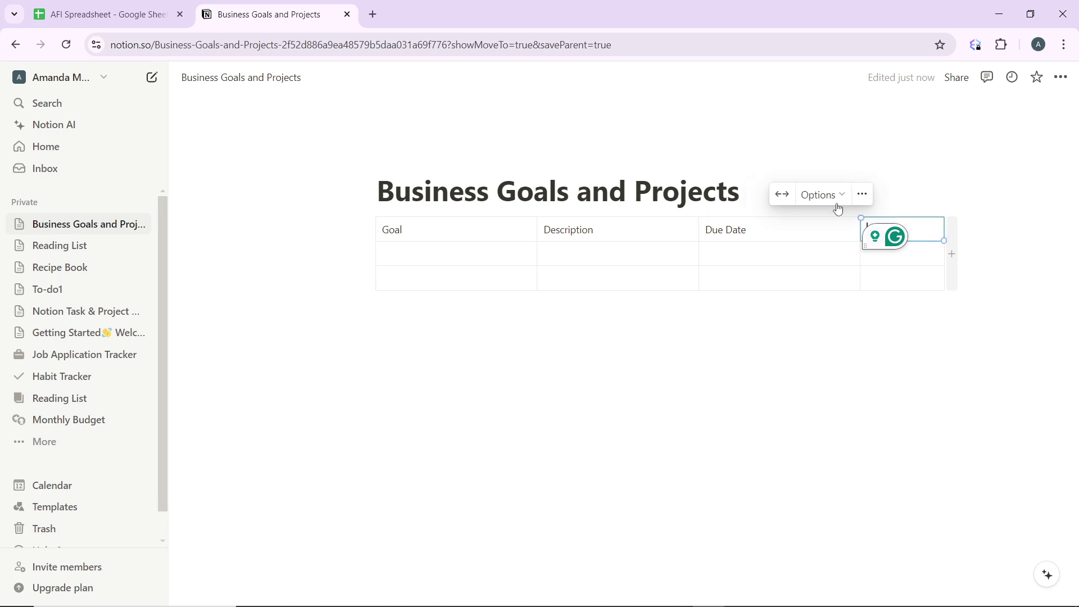
{"action": "left_click", "coordinate": [785, 195]}
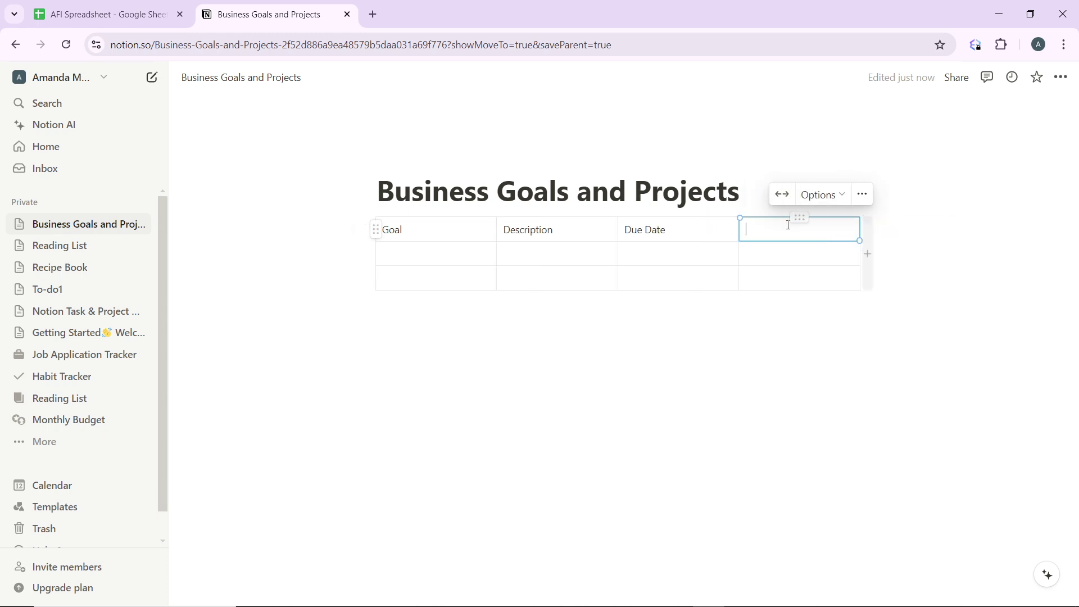
{"action": "left_click", "coordinate": [788, 225]}
{"action": "type", "text": "St"}
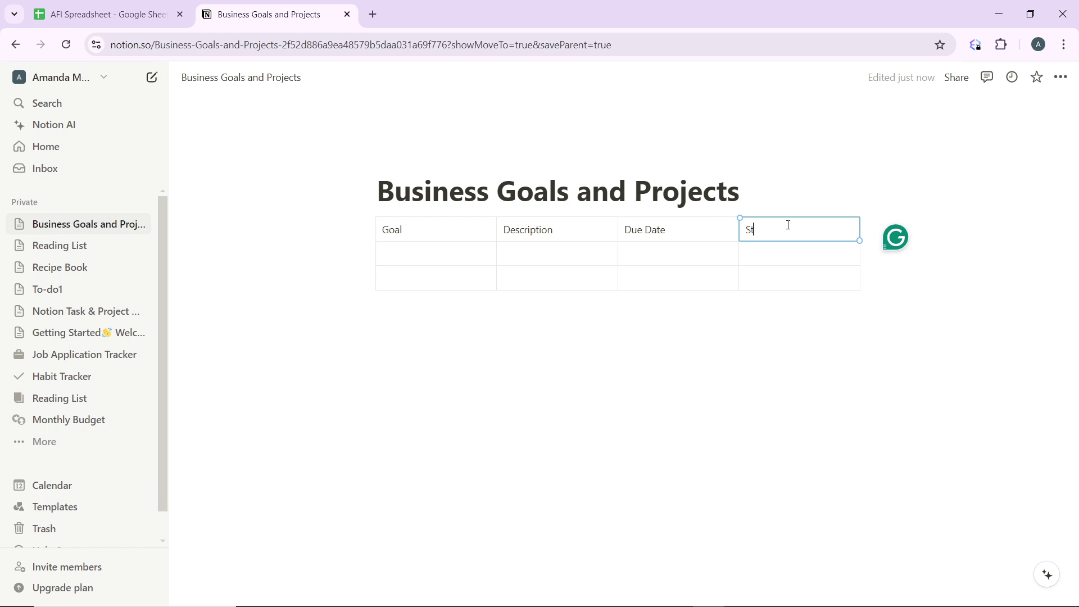
{"action": "type", "text": "atus"}
{"action": "left_click", "coordinate": [864, 256]}
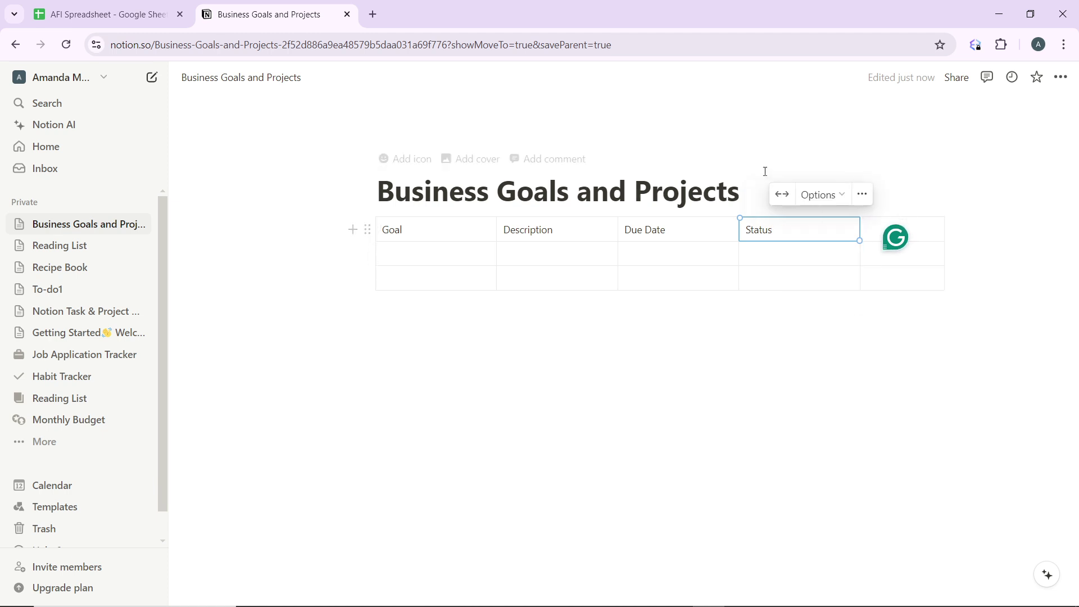
{"action": "left_click", "coordinate": [776, 198]}
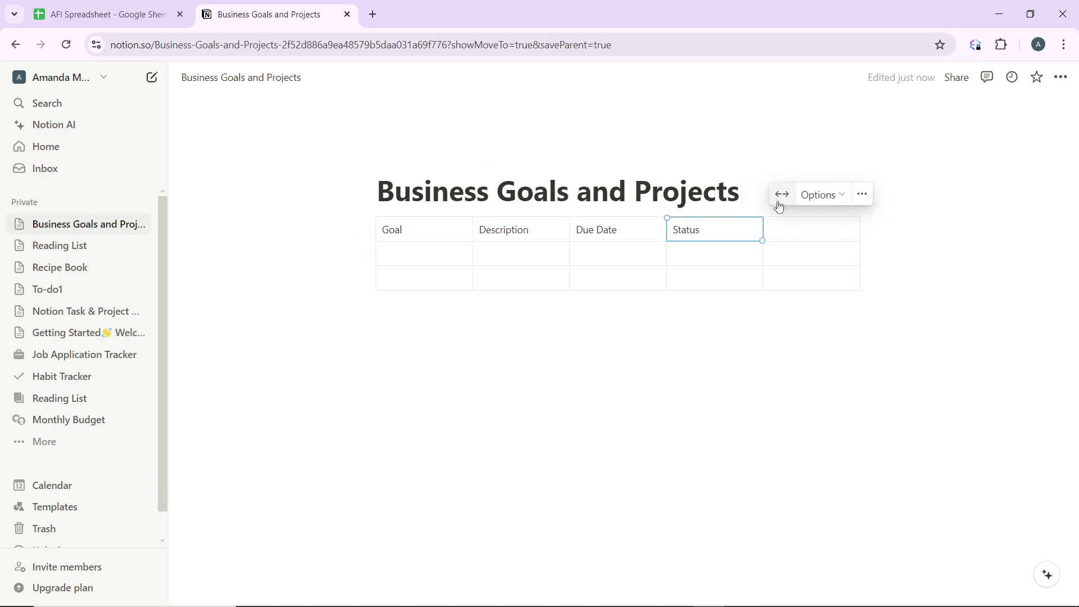
{"action": "left_click", "coordinate": [780, 237]}
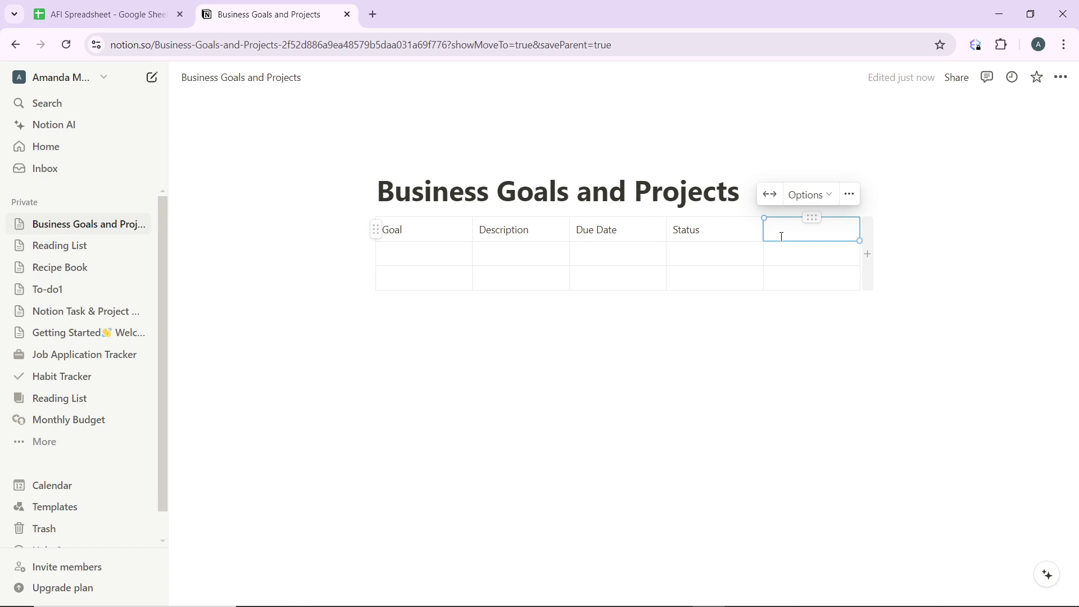
{"action": "type", "text": "Pr"}
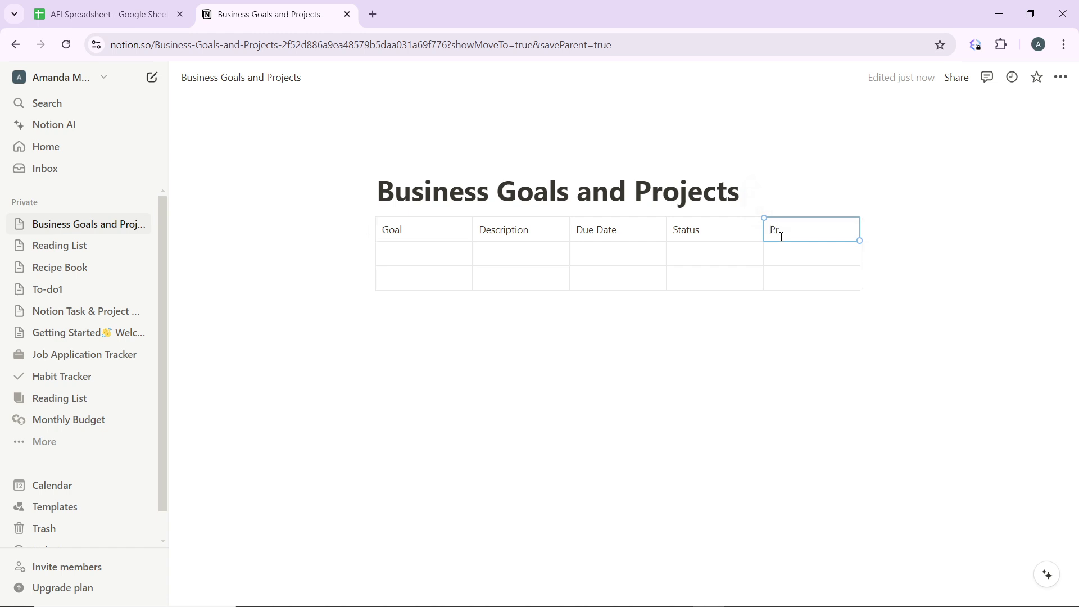
{"action": "type", "text": "iority"}
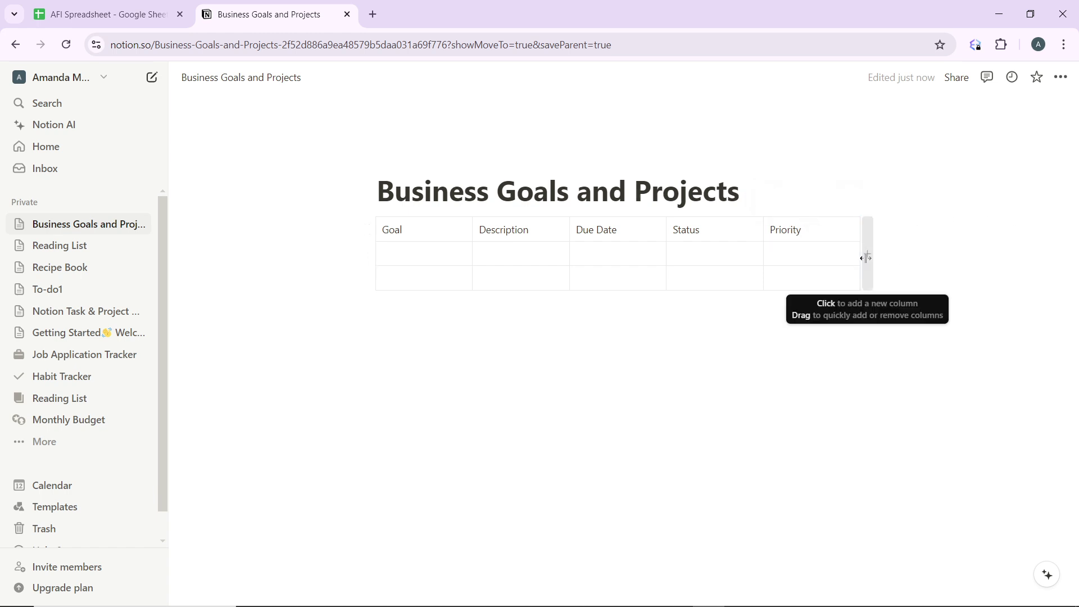
- Add Owner and Progress header columns and a third empty row
{"action": "left_click", "coordinate": [866, 257]}
{"action": "left_click", "coordinate": [891, 229]}
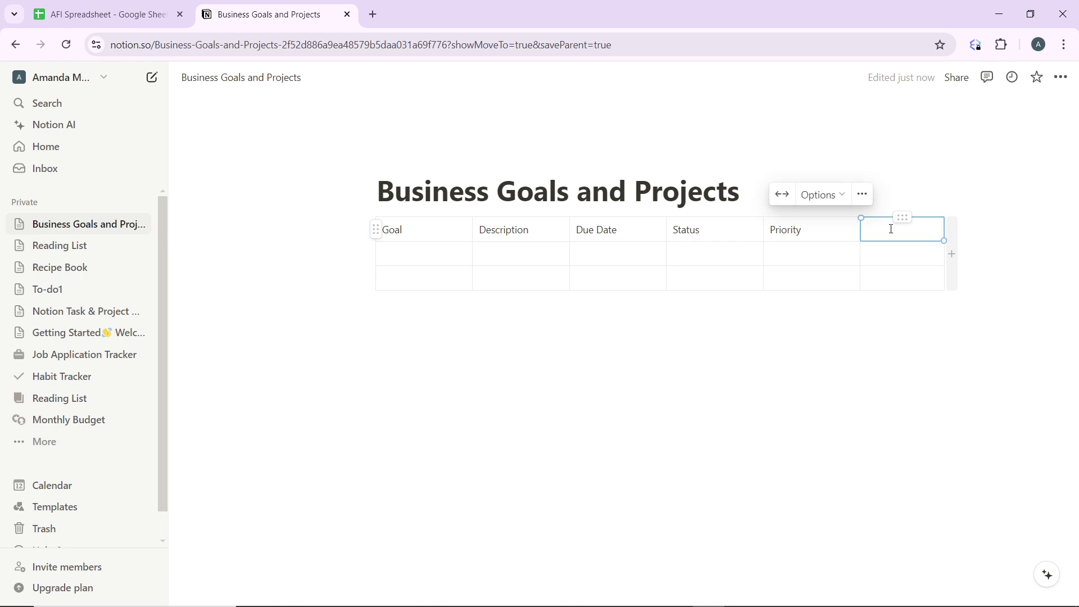
{"action": "type", "text": "Owner"}
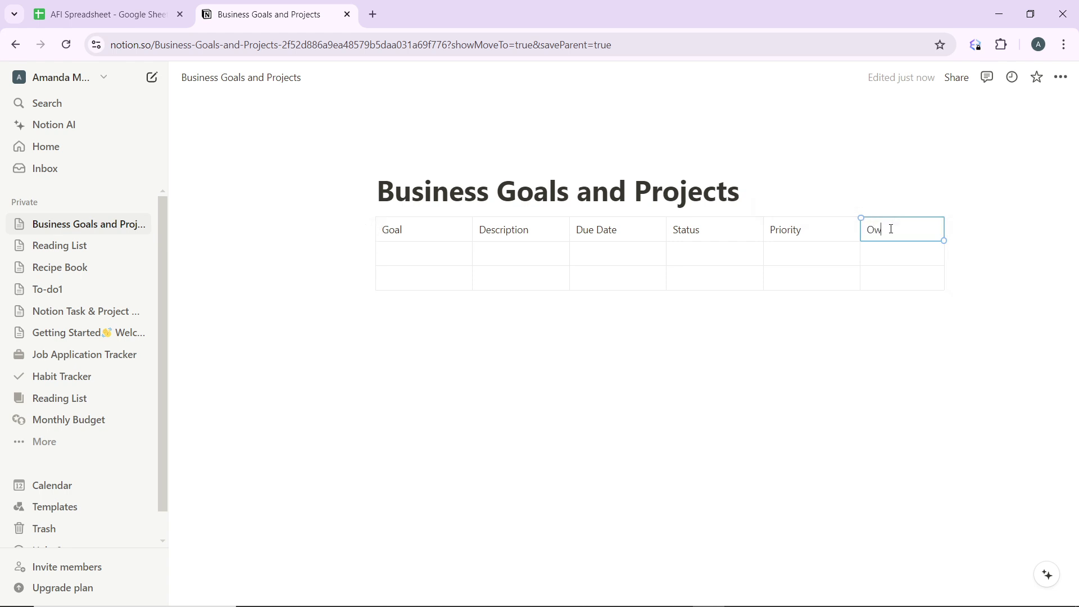
{"action": "left_click", "coordinate": [948, 269]}
{"action": "left_click", "coordinate": [960, 242]}
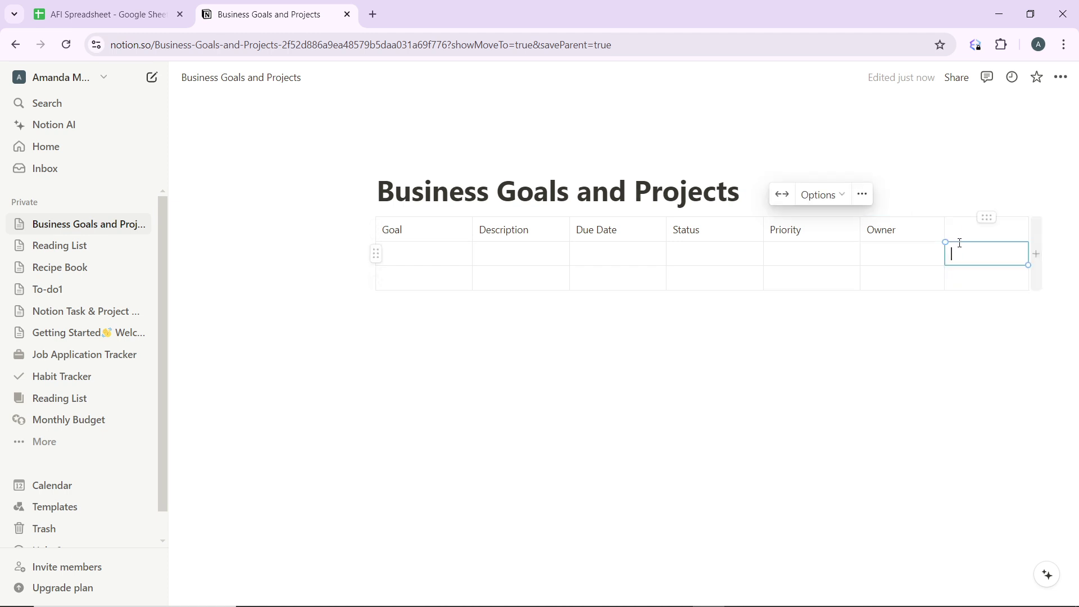
{"action": "left_click", "coordinate": [961, 229]}
{"action": "type", "text": "P"}
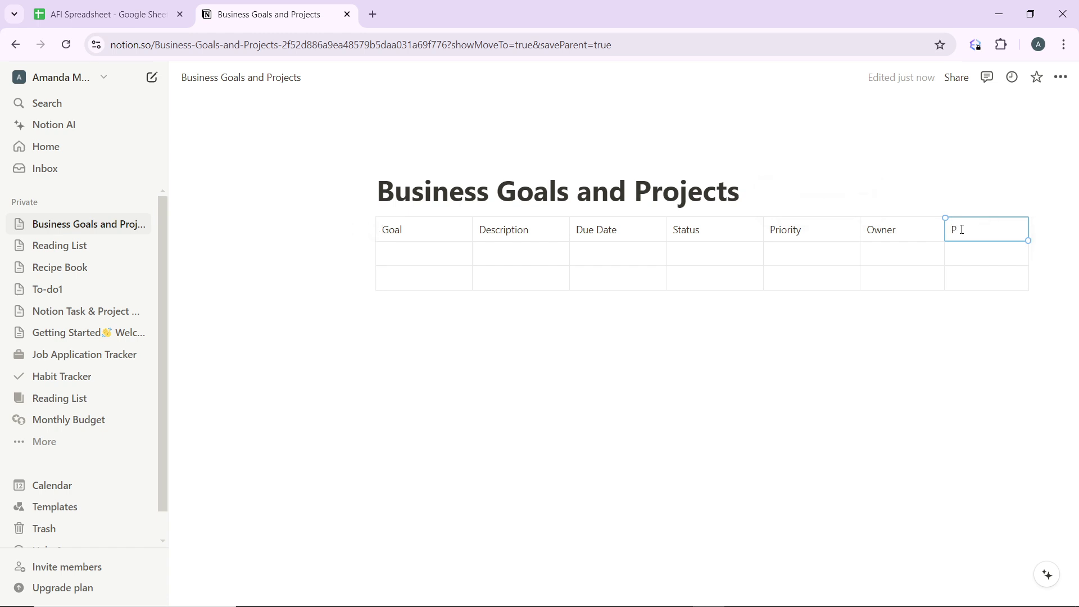
{"action": "type", "text": "rtogress"}
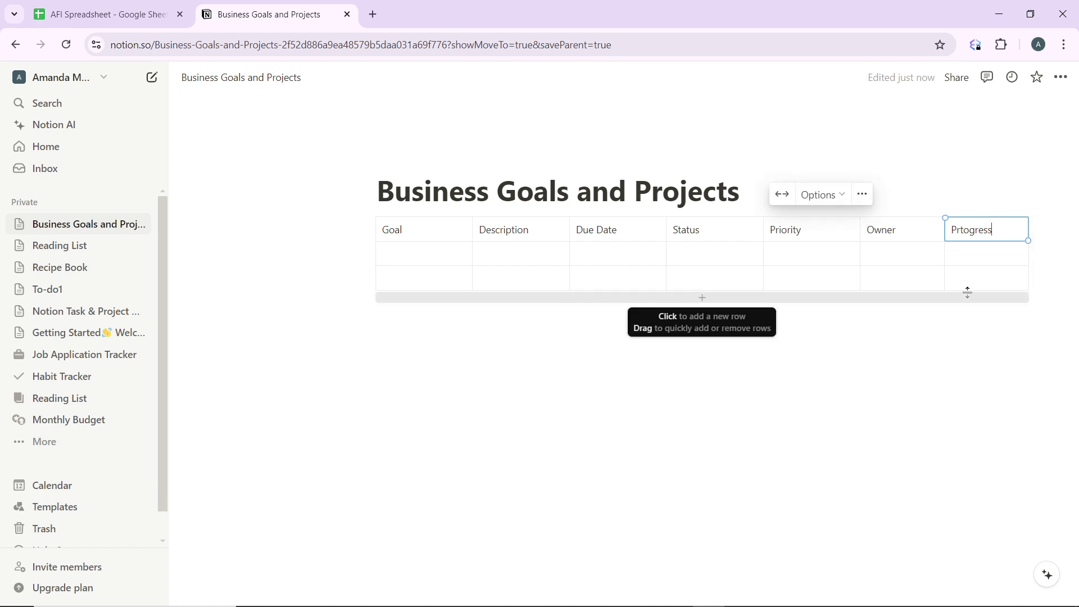
{"action": "left_click", "coordinate": [968, 293]}
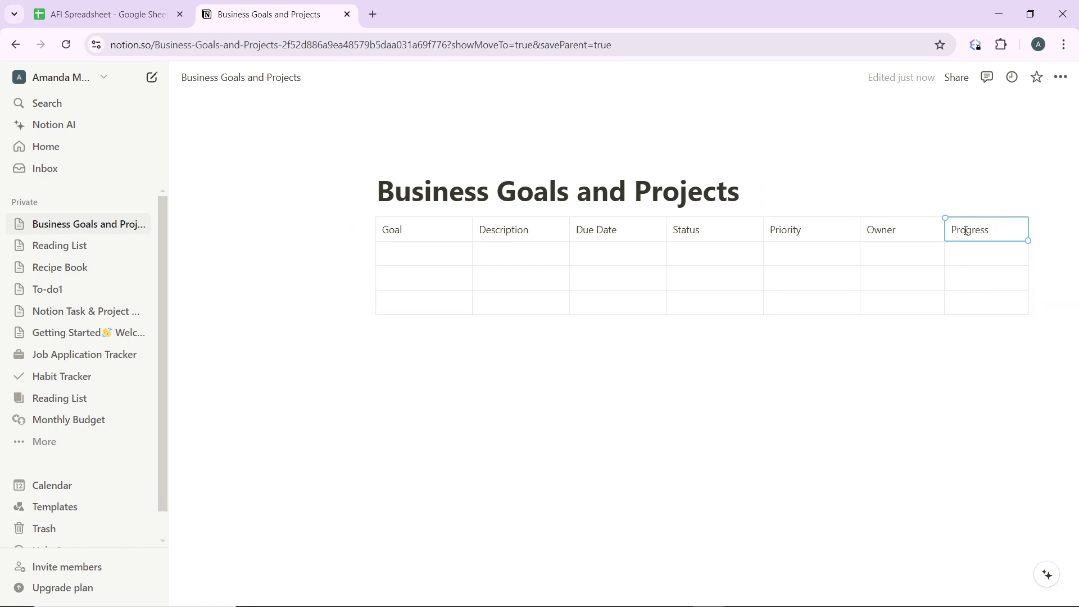
{"action": "left_click", "coordinate": [935, 301]}
{"action": "left_click", "coordinate": [950, 210]}
- Switch on the Header row option so the table's top row is shaded
{"action": "left_click", "coordinate": [939, 226]}
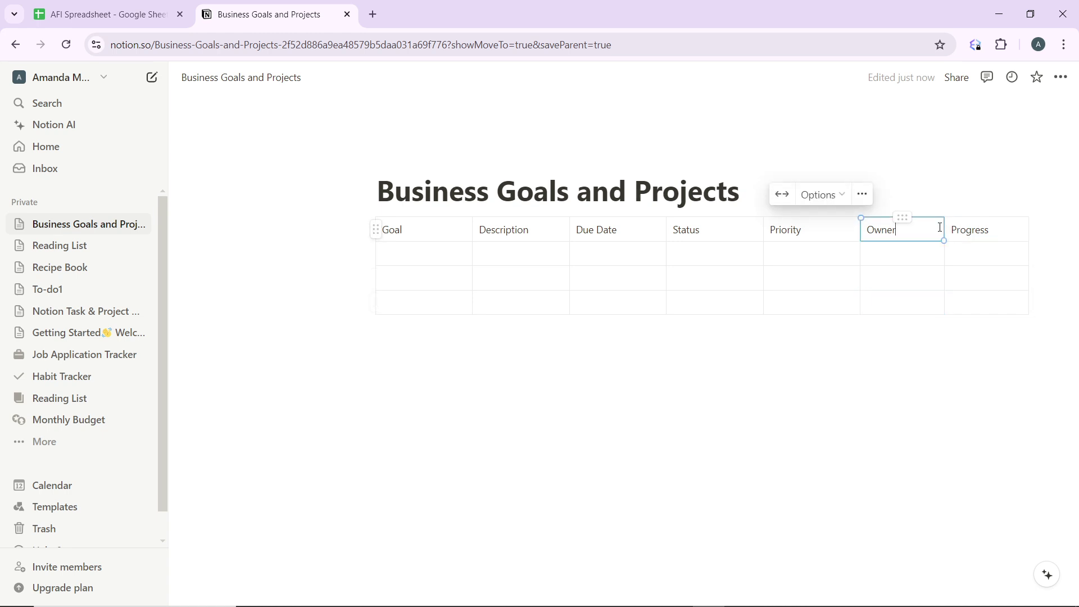
{"action": "left_click", "coordinate": [842, 196]}
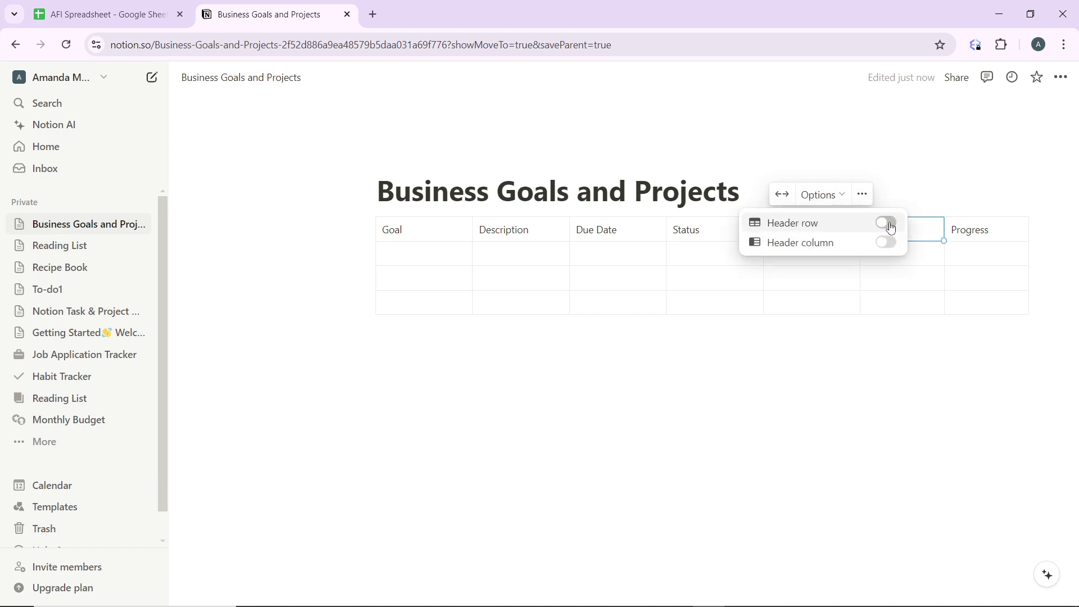
{"action": "left_click", "coordinate": [886, 224]}
{"action": "key", "text": "Escape"}
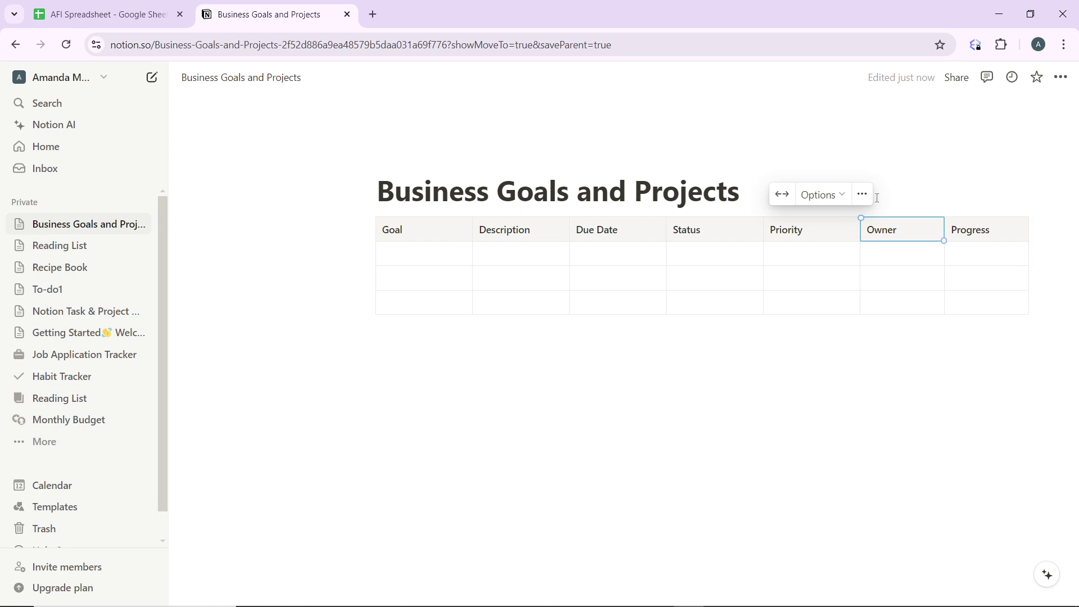
{"action": "left_click", "coordinate": [856, 196]}
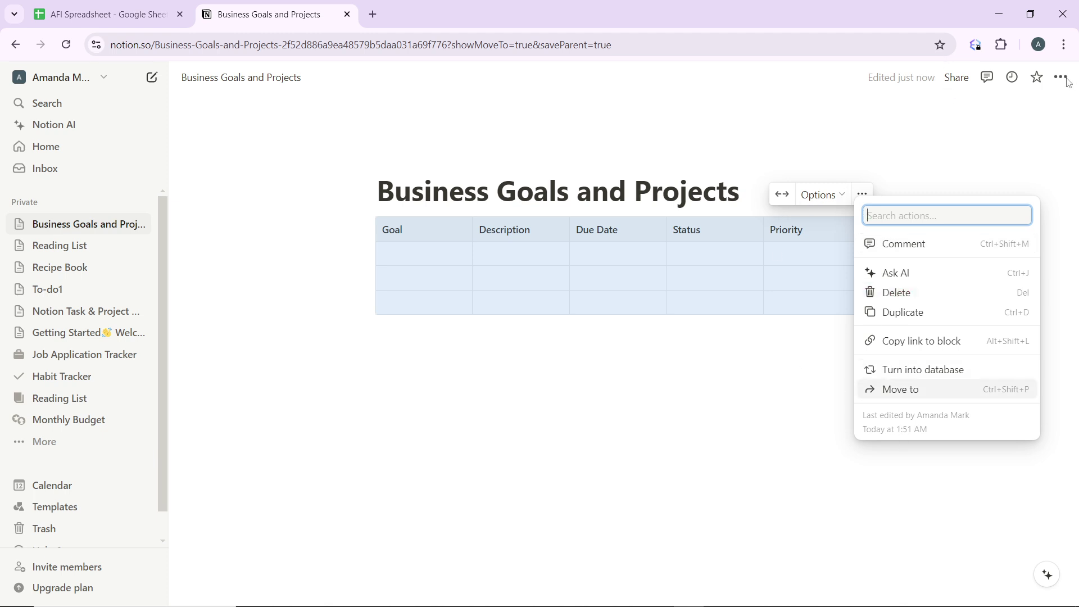
{"action": "key", "text": "Escape"}
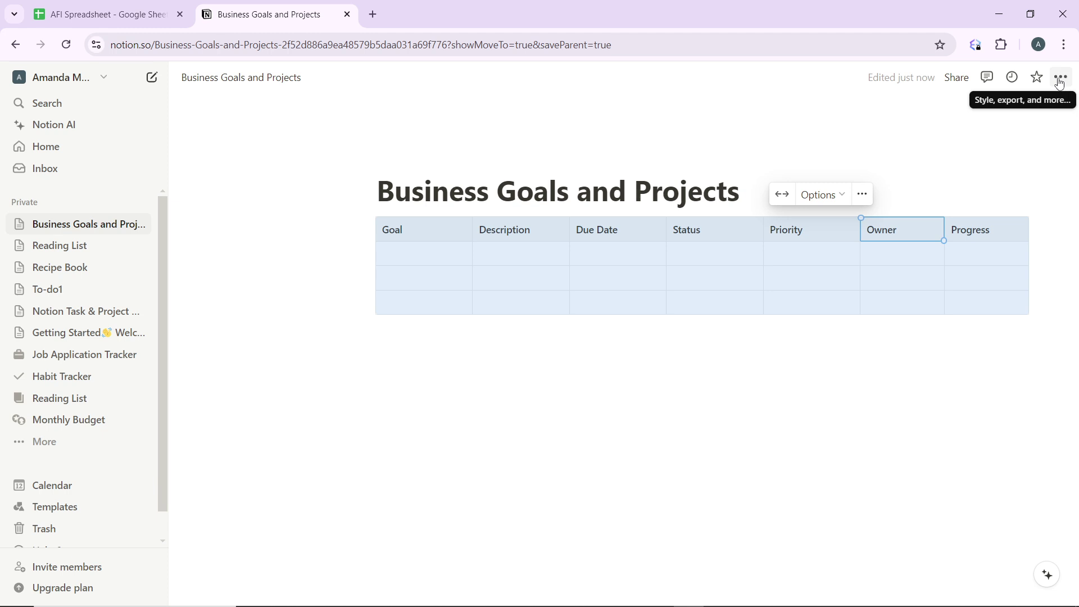
{"action": "left_click", "coordinate": [1060, 82]}
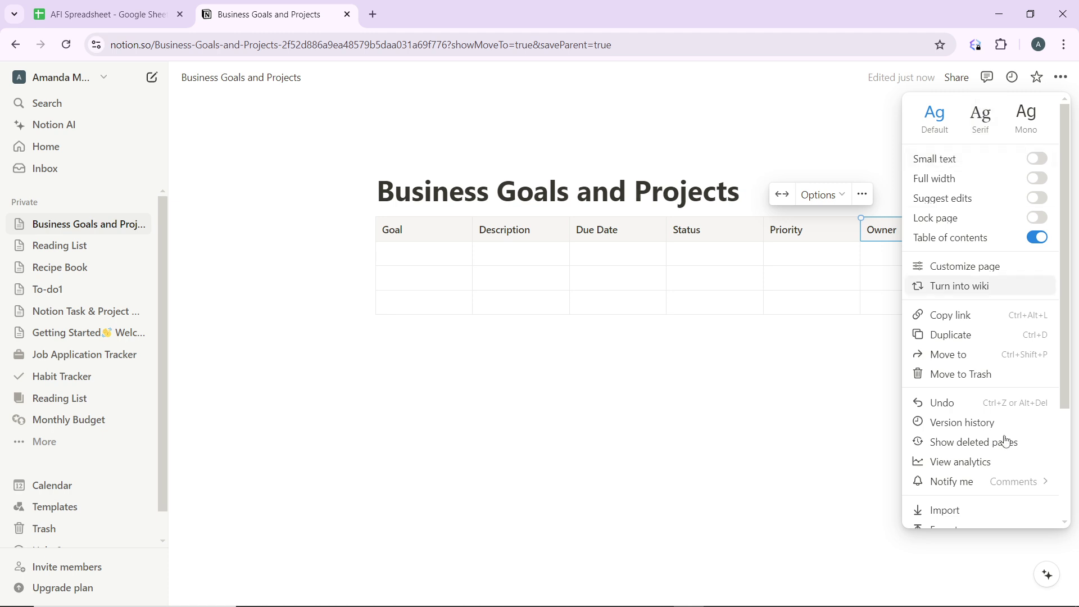
{"action": "left_click", "coordinate": [955, 481]}
{"action": "left_click", "coordinate": [742, 417]}
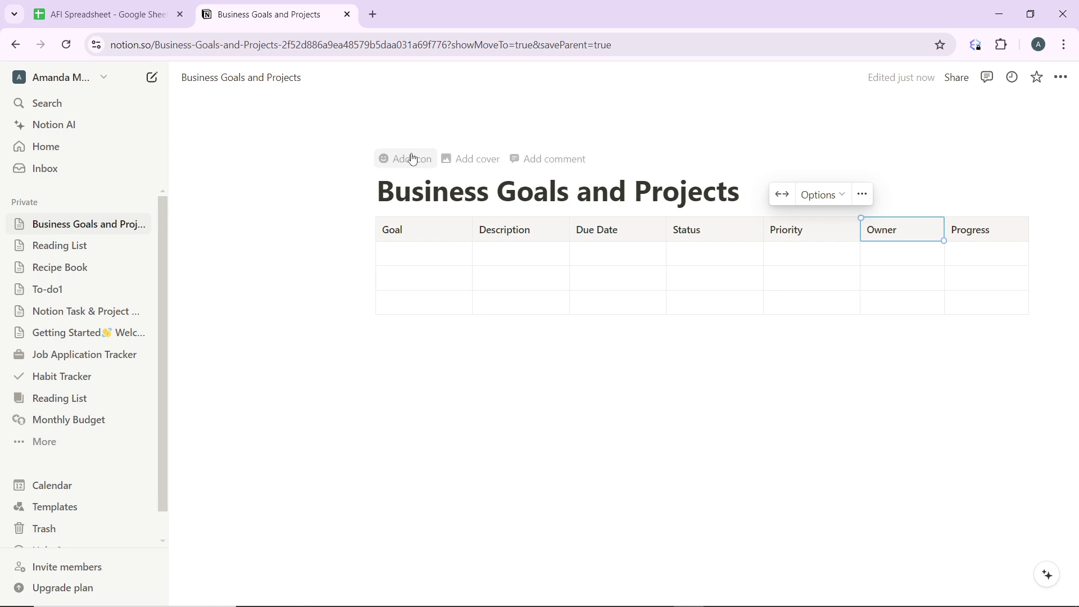
{"action": "left_click", "coordinate": [599, 355]}
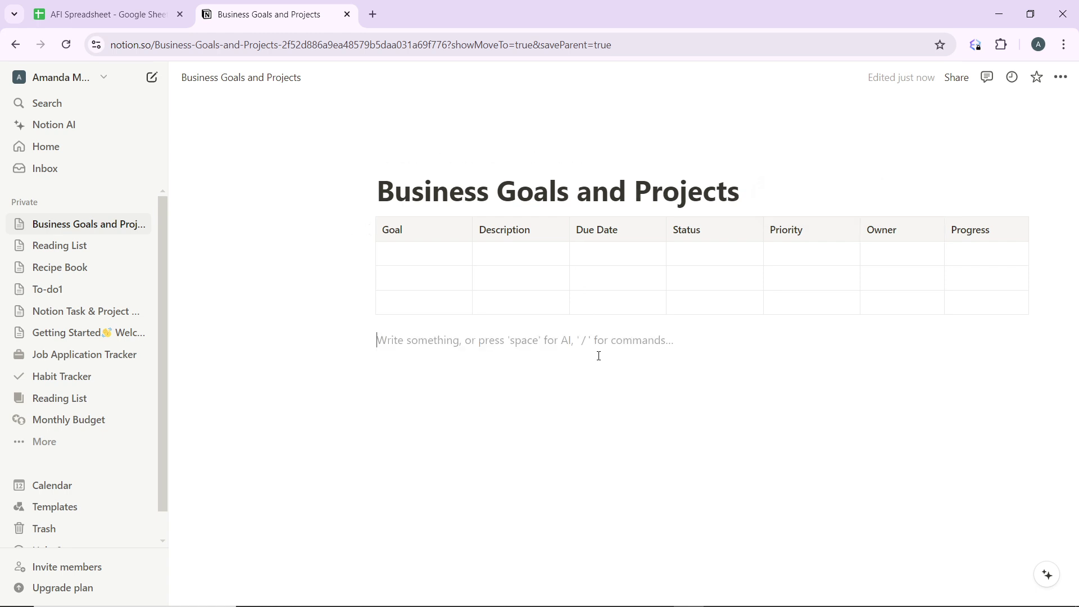
{"action": "left_click", "coordinate": [434, 254]}
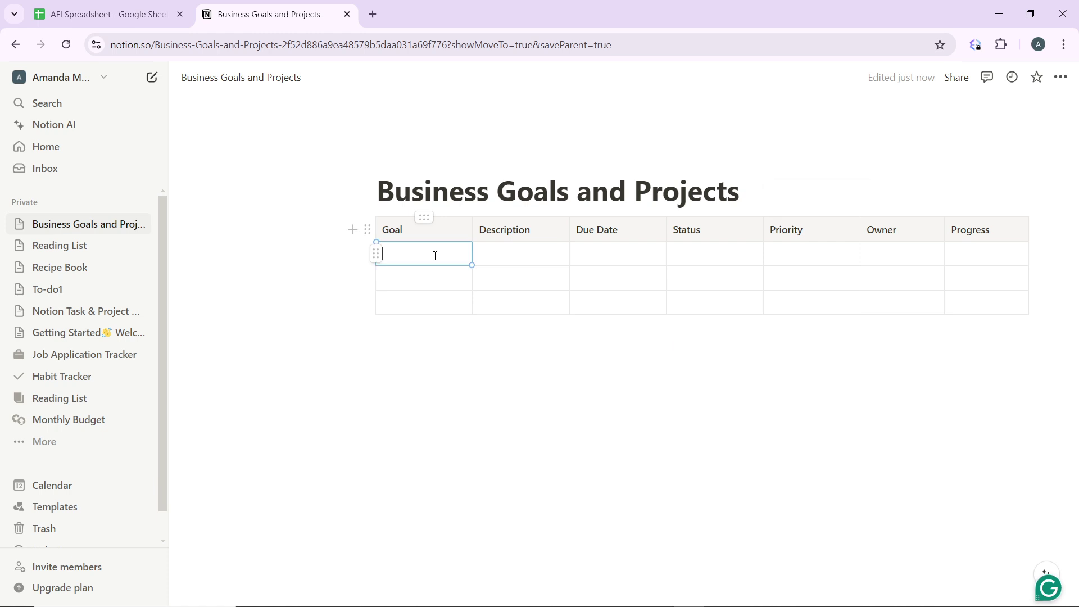
{"action": "left_click", "coordinate": [374, 254]}
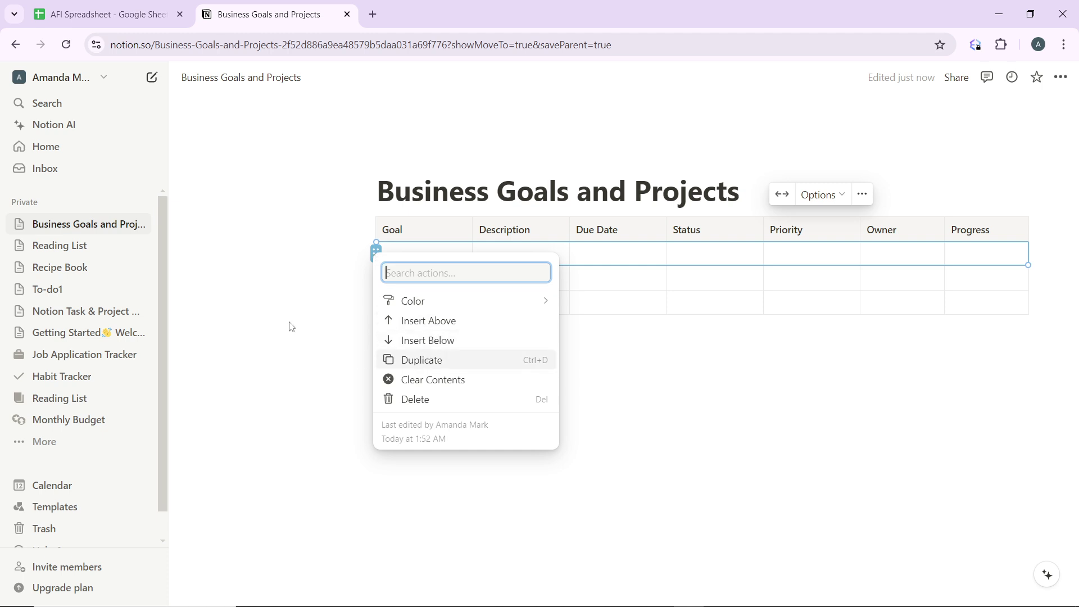
{"action": "left_click", "coordinate": [301, 281]}
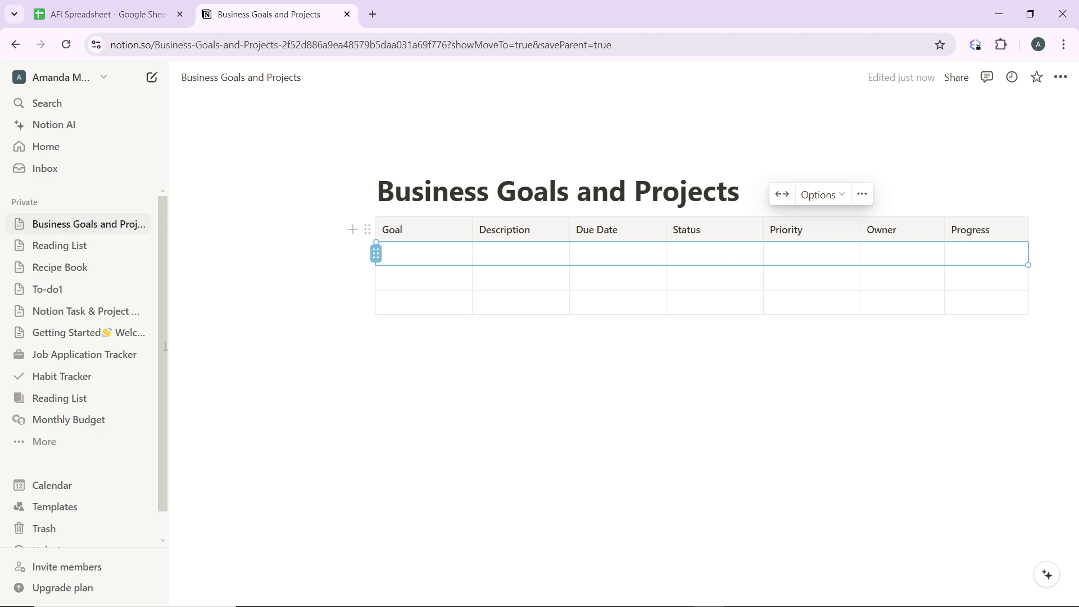
{"action": "left_click", "coordinate": [34, 442]}
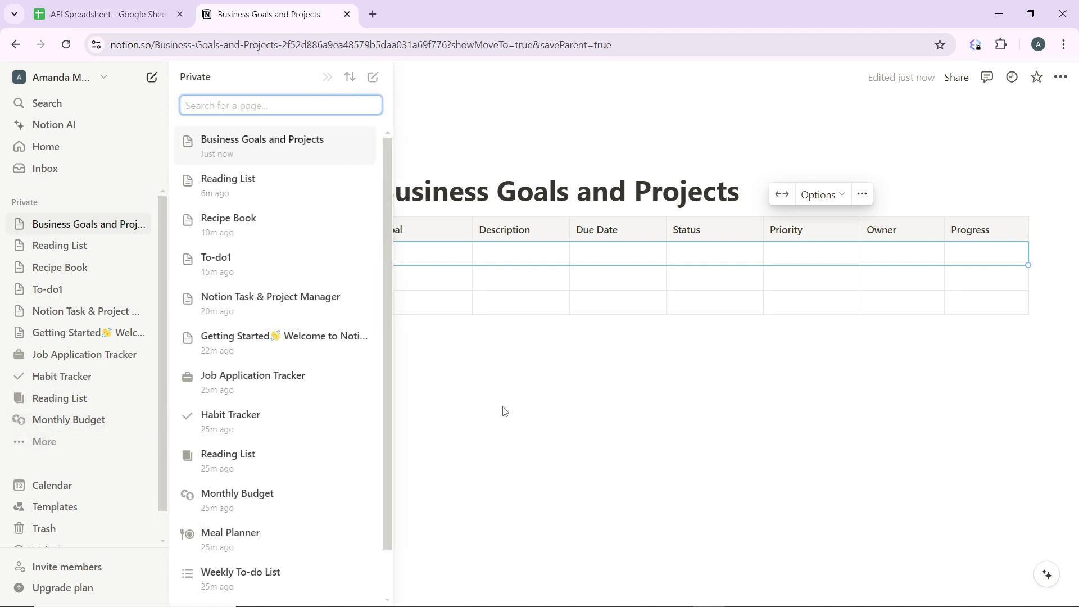
{"action": "left_click", "coordinate": [512, 381]}
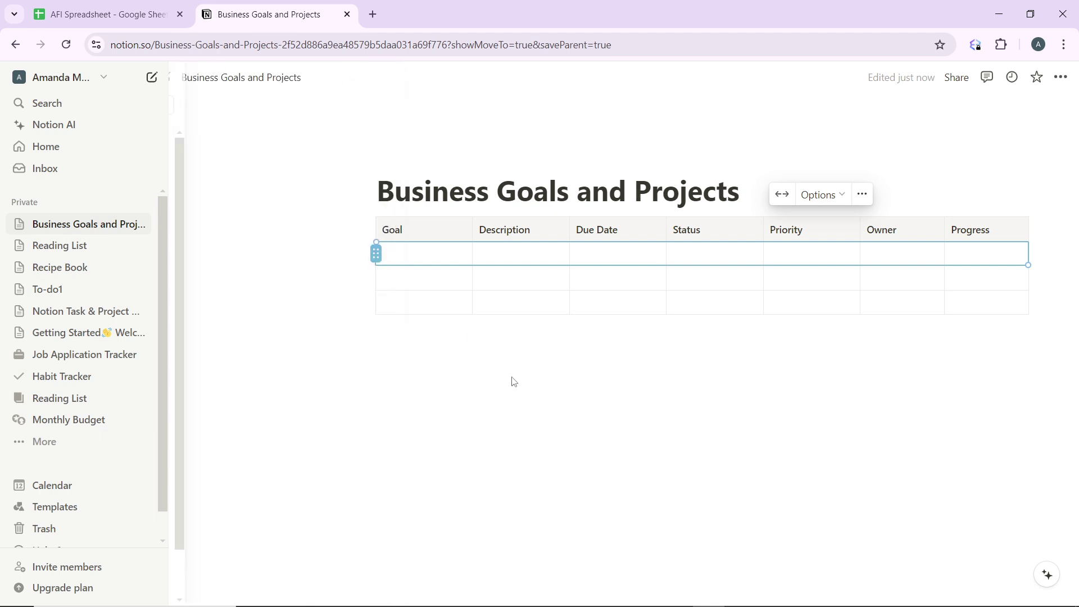